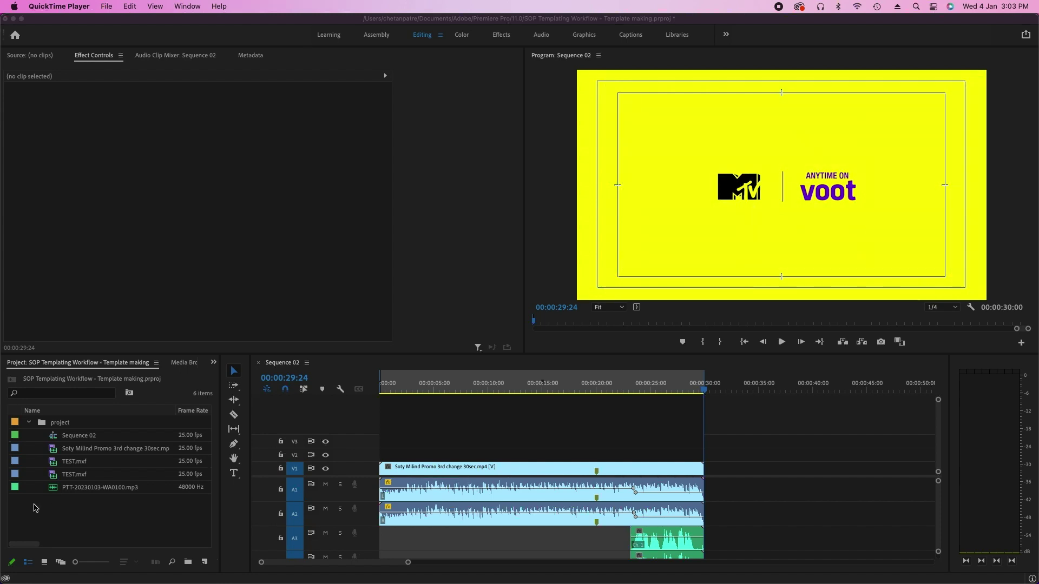
Step: Start a new sequence based on the XDCAM HD422 1080p25 preset
right_click(80, 513)
mouse_move(142, 412)
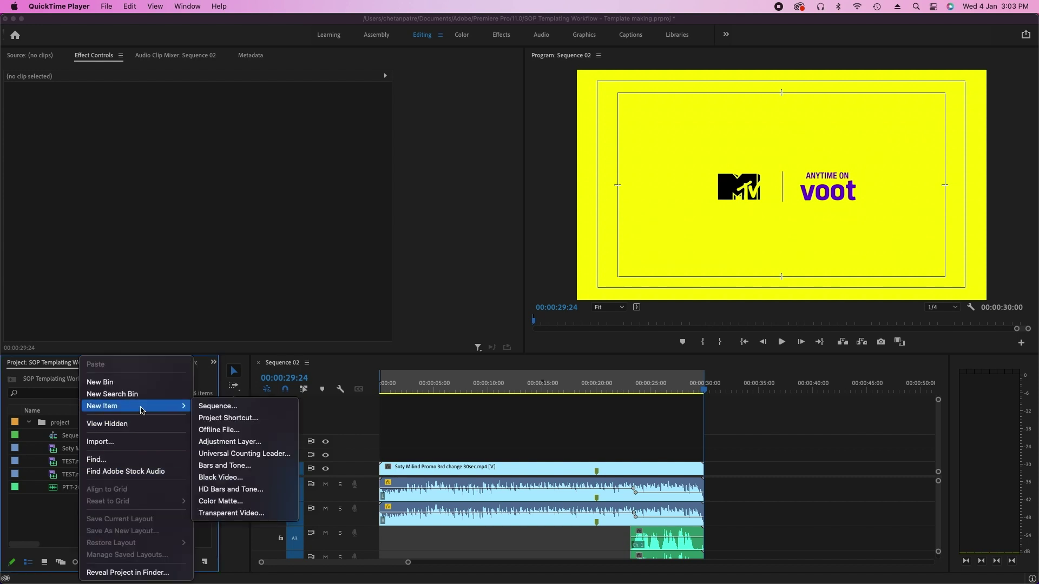
left_click(222, 411)
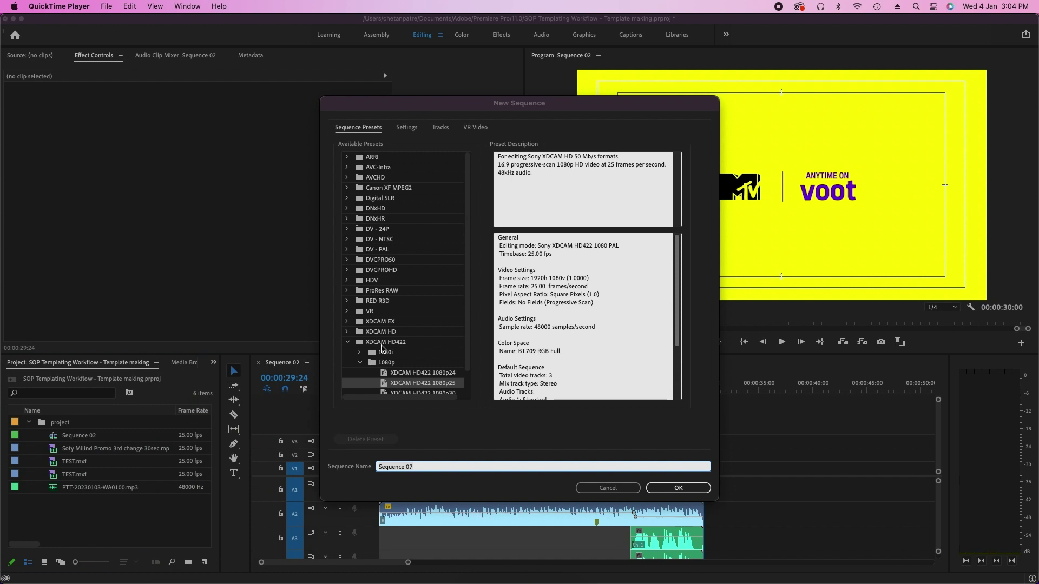
scroll(403, 352, "down", 2)
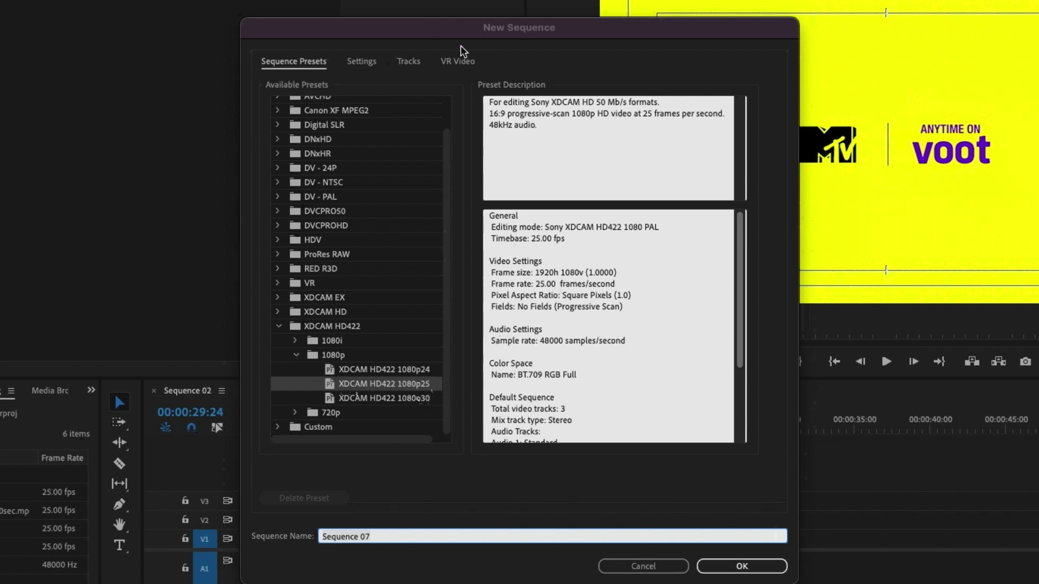
Step: Delete the audio tracks Audio 5 through Audio 8 from the new sequence's track setup
left_click(412, 64)
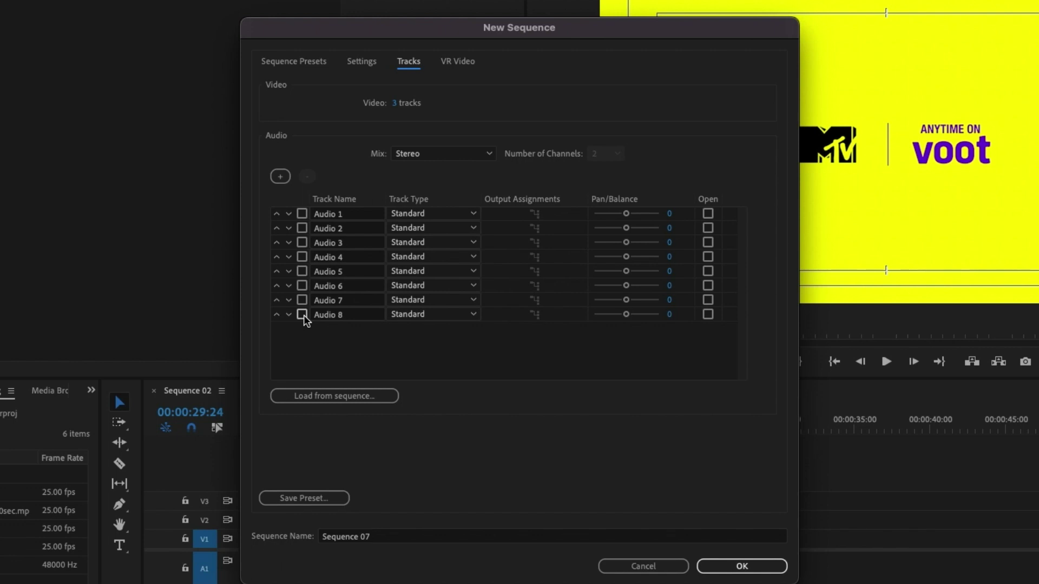
left_click_drag(302, 315, 302, 272)
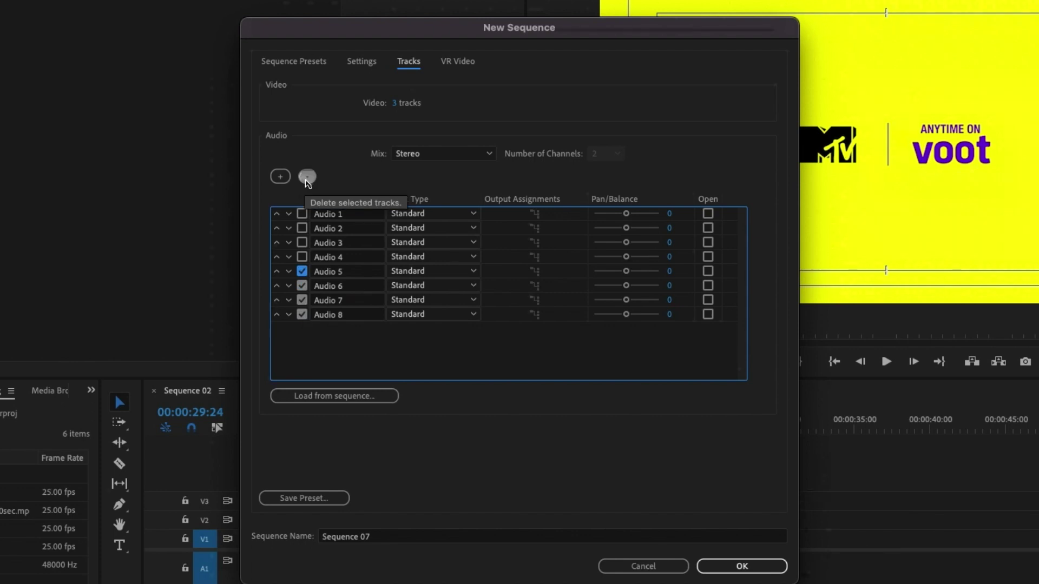
left_click(307, 177)
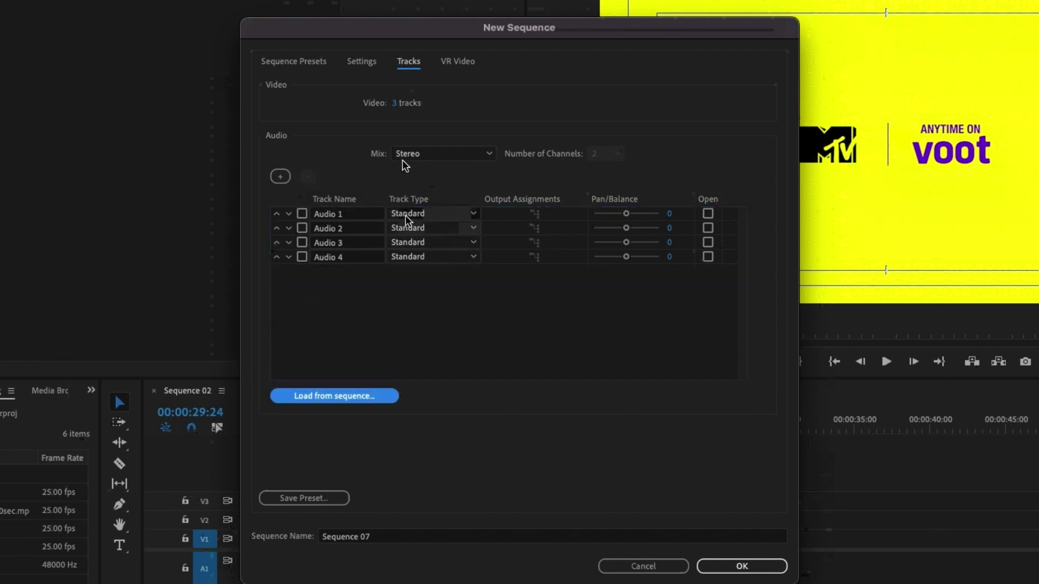
Step: Set the audio mix to Multichannel with 8 channels and pan Audio 1 and 3 to -100, Audio 2 and 4 to 100
left_click(461, 157)
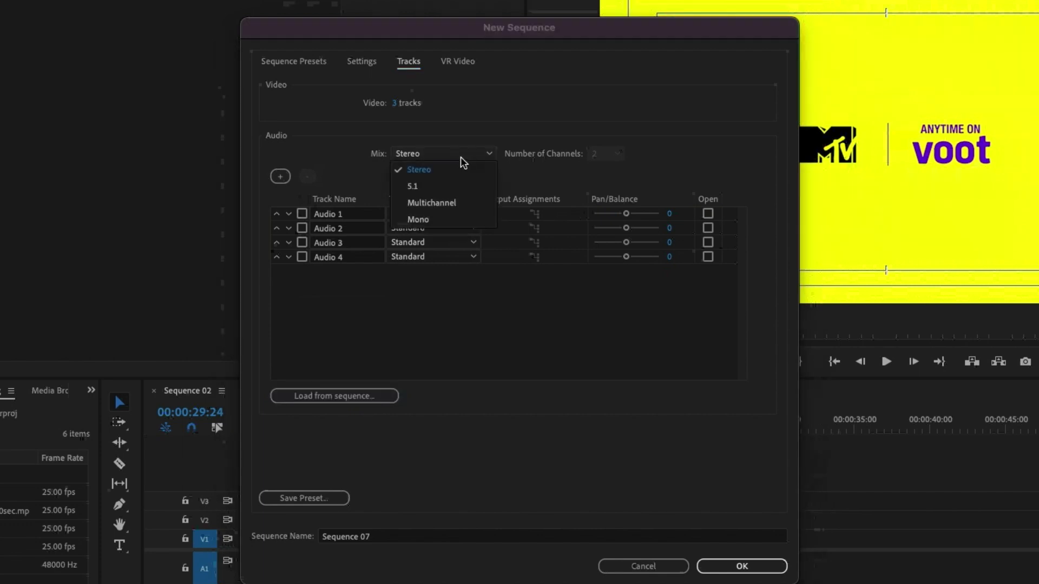
left_click(459, 204)
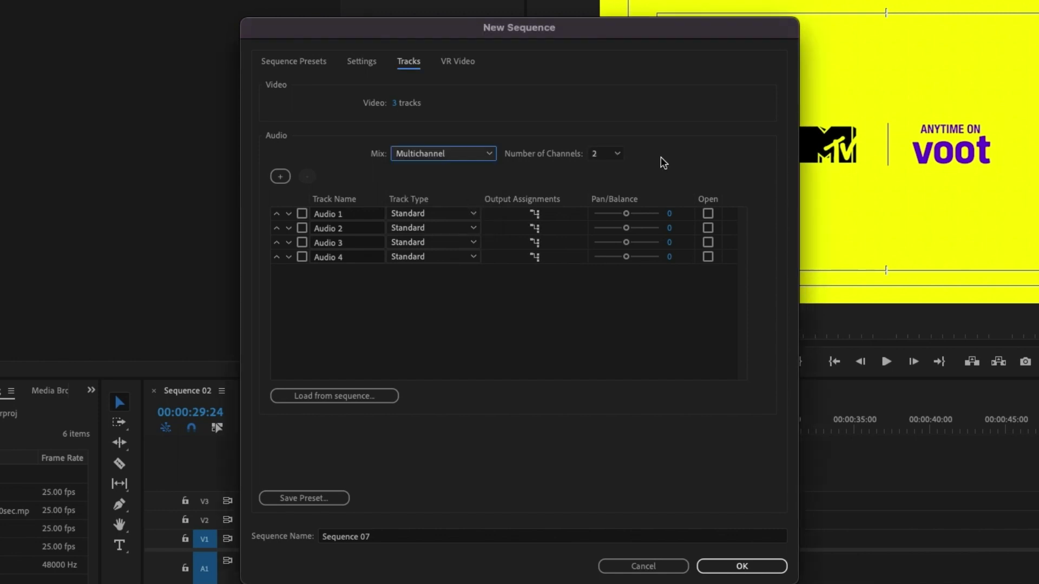
left_click(616, 158)
left_click(607, 287)
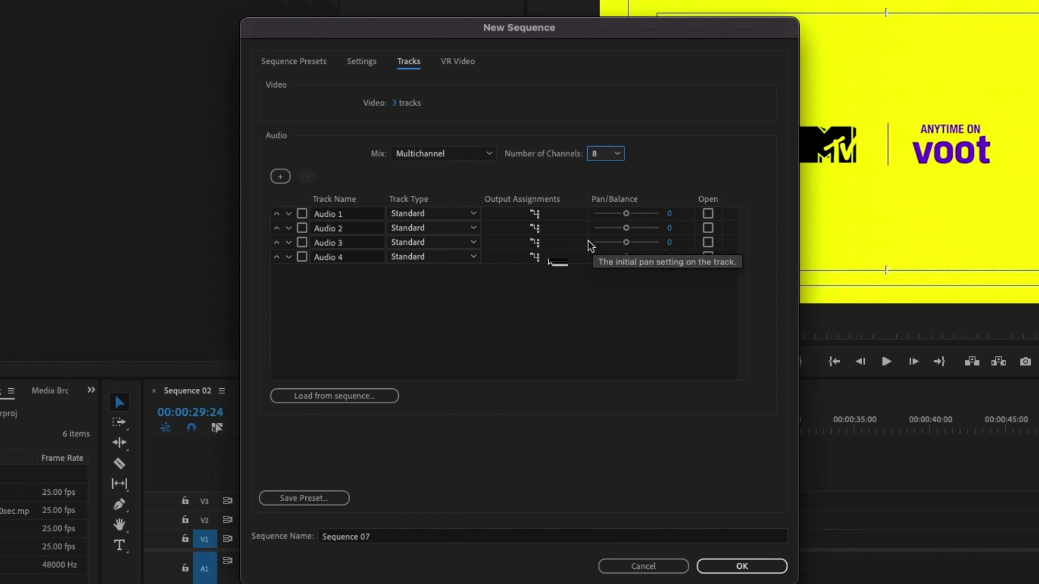
left_click_drag(627, 213, 667, 257)
Step: Assign the outputs of Audio 1 and Audio 2 to mix channels 7-8 in addition to 1-2
left_click(535, 214)
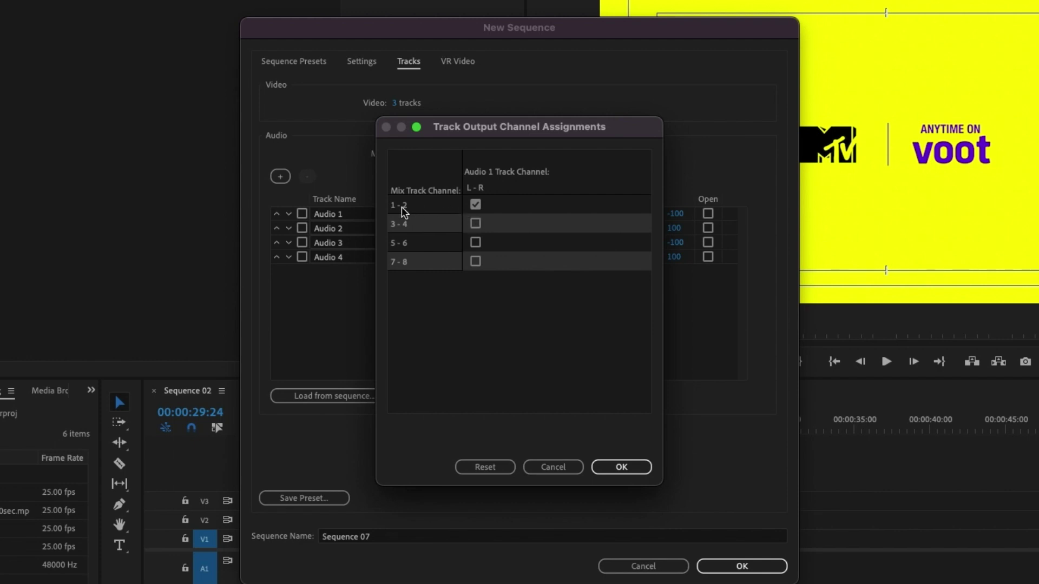
left_click(476, 204)
left_click(475, 205)
left_click(475, 261)
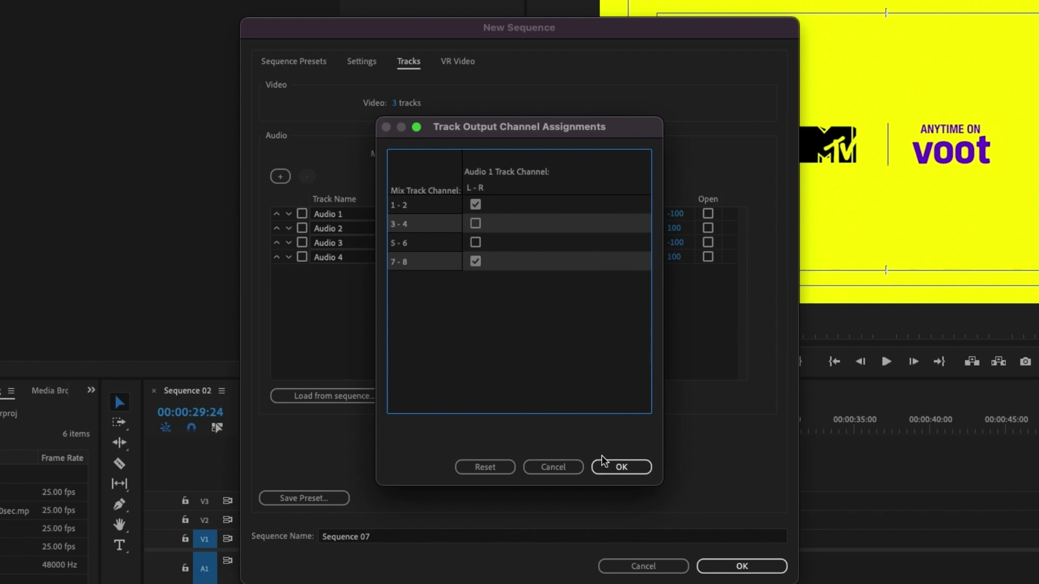
left_click(613, 468)
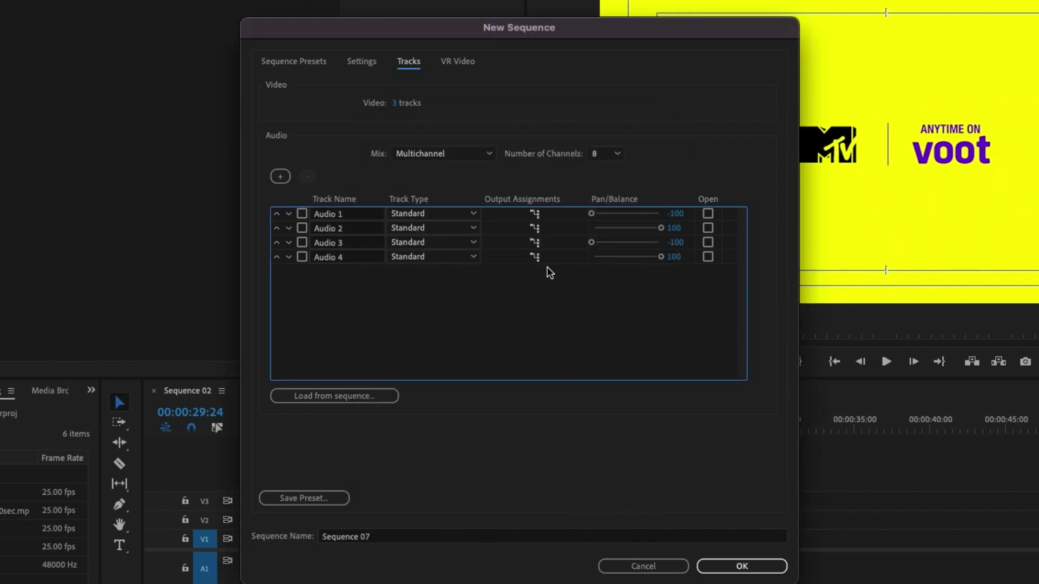
left_click(535, 227)
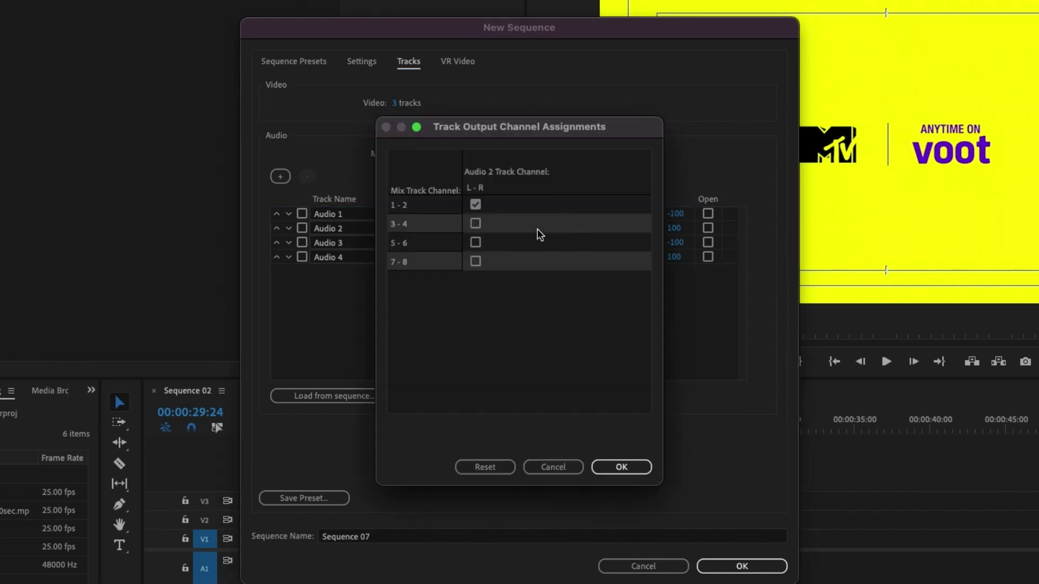
left_click(476, 262)
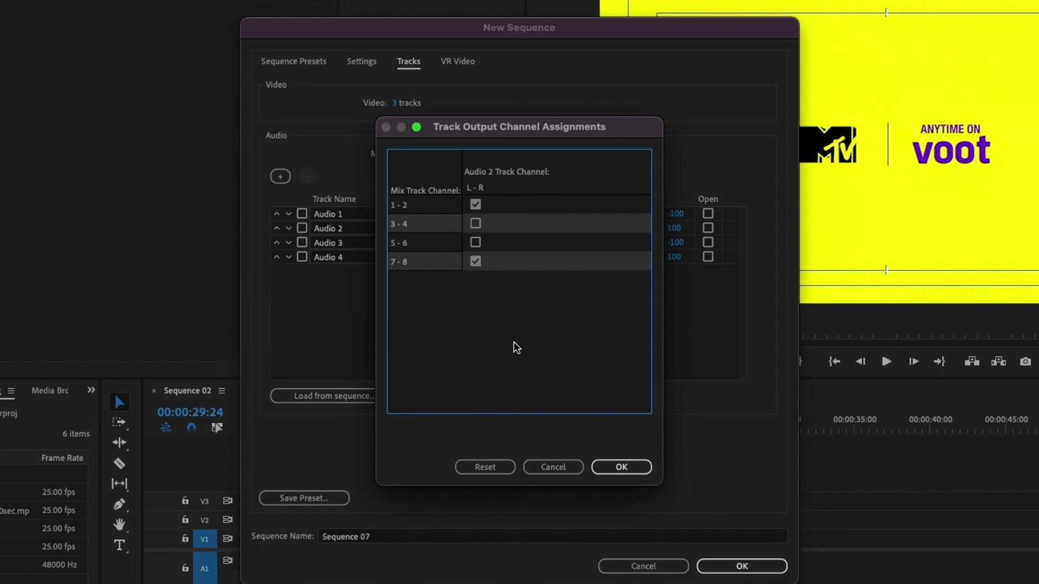
left_click(612, 468)
Step: Assign the outputs of Audio 3 and Audio 4 to mix channels 7-8 in addition to 1-2
left_click(534, 242)
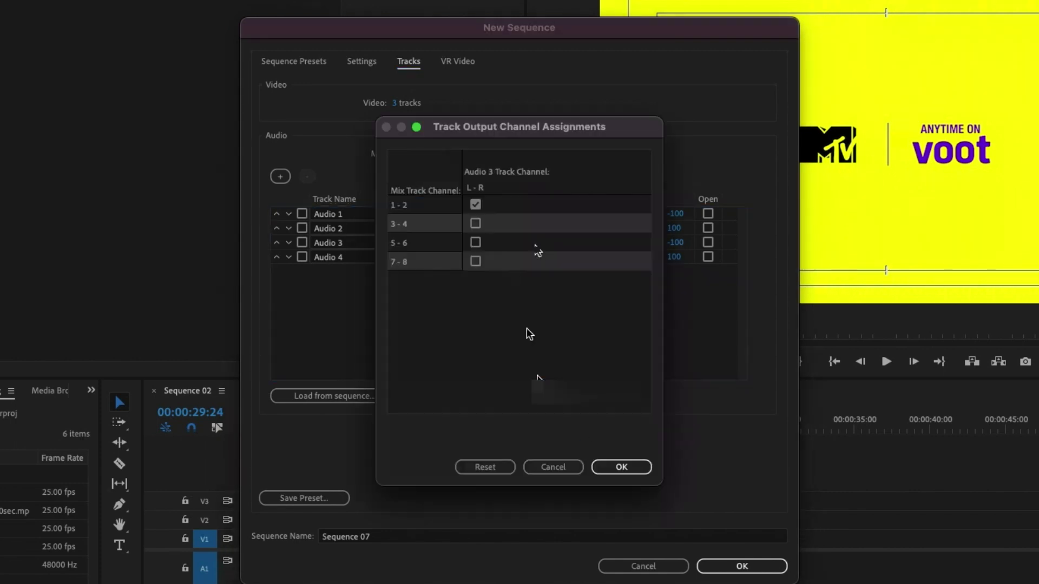
left_click(476, 261)
left_click(621, 467)
left_click(535, 257)
left_click(476, 262)
left_click(621, 467)
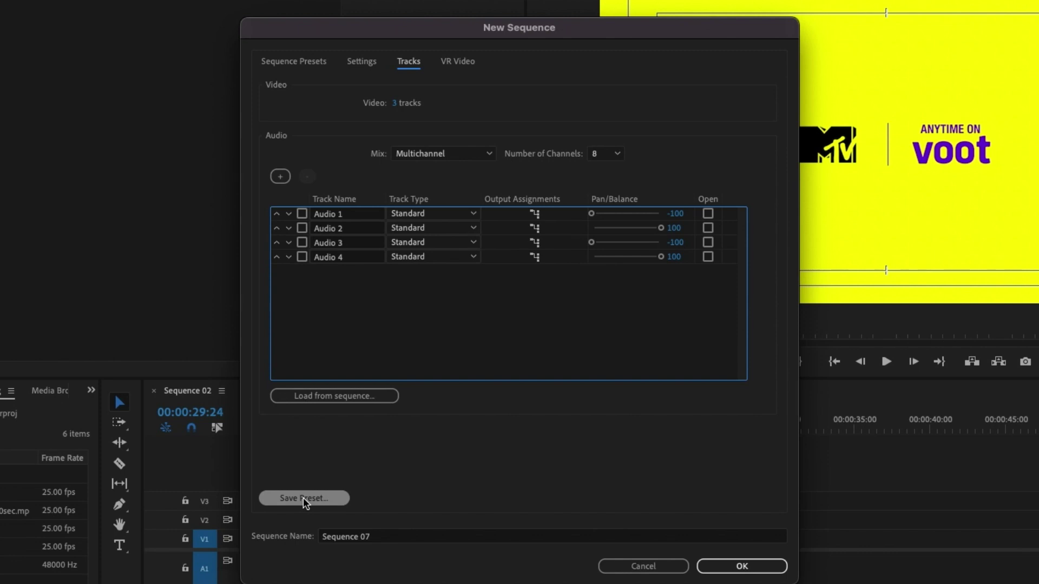
Step: Save the settings as sequence preset "test" with the two-line description "8channel stereo panning" and "this preset is for reversioning"
left_click(303, 497)
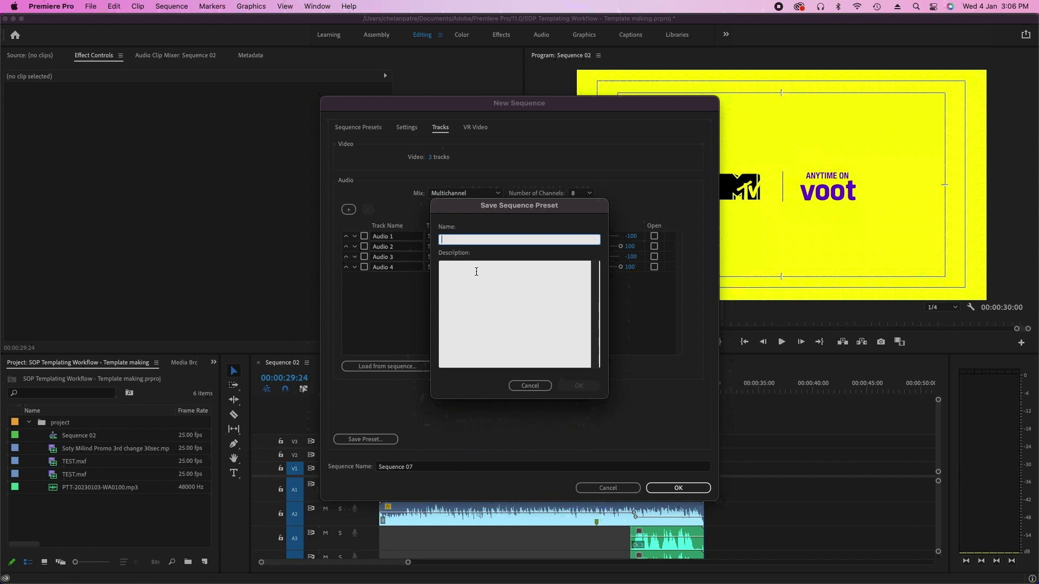
type("test")
left_click(566, 266)
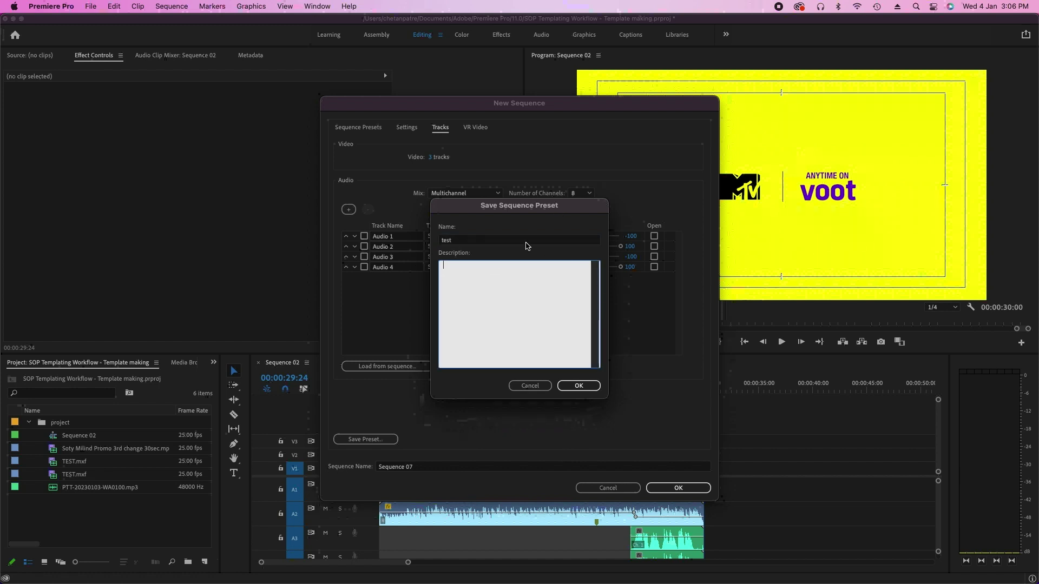
type("8channel stereo panning")
key("Return")
type("this preset is for reversioning")
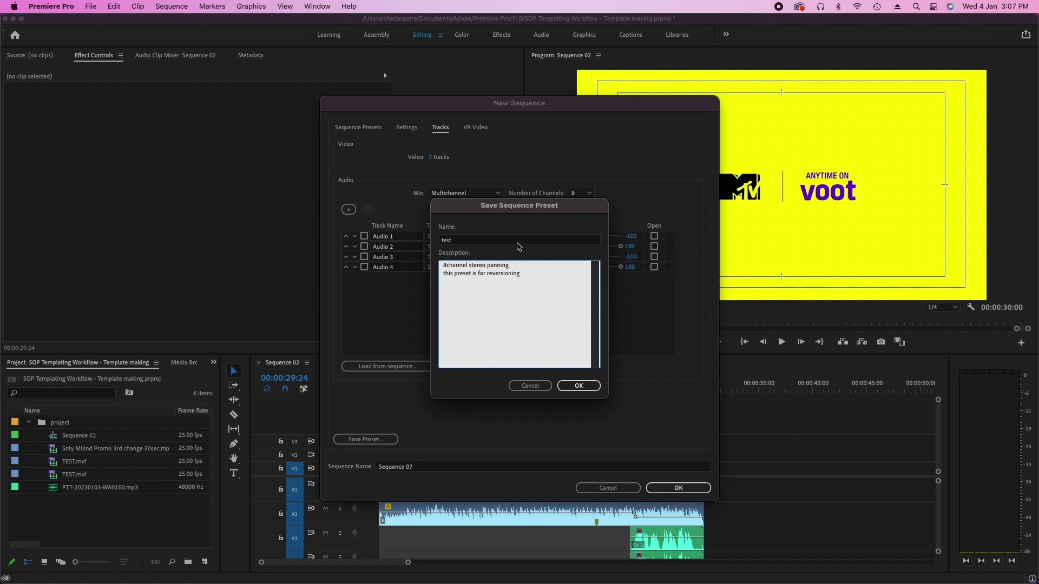
left_click(578, 386)
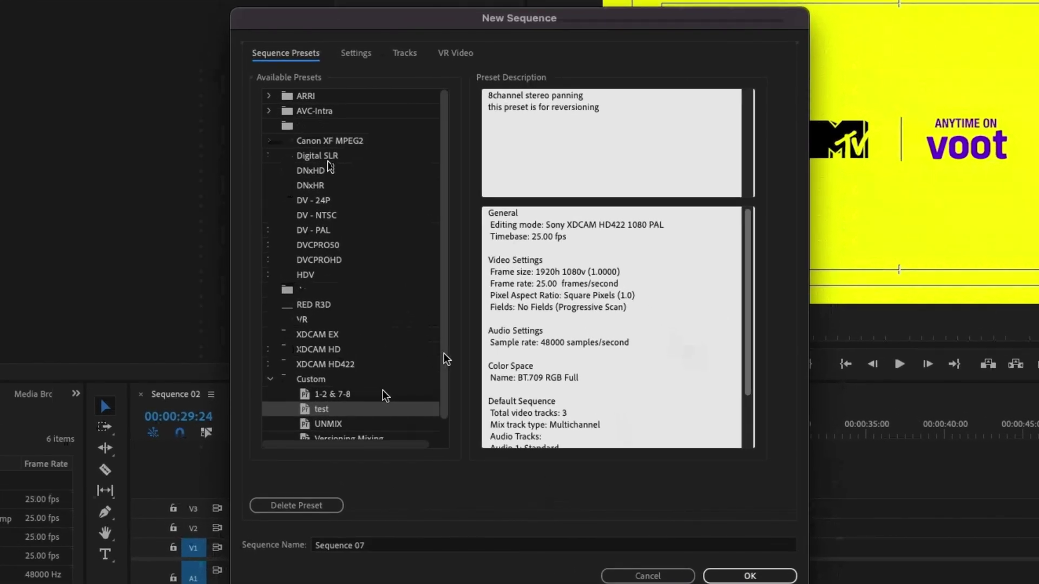
Step: Create Sequence 07 from the custom "test" preset
scroll(382, 390, "down", 2)
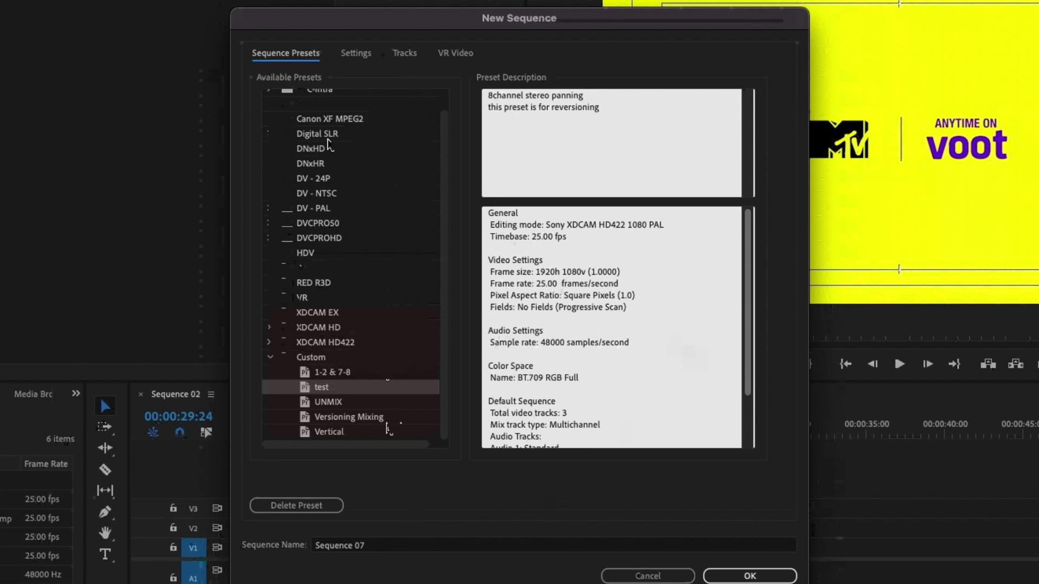
left_click(307, 405)
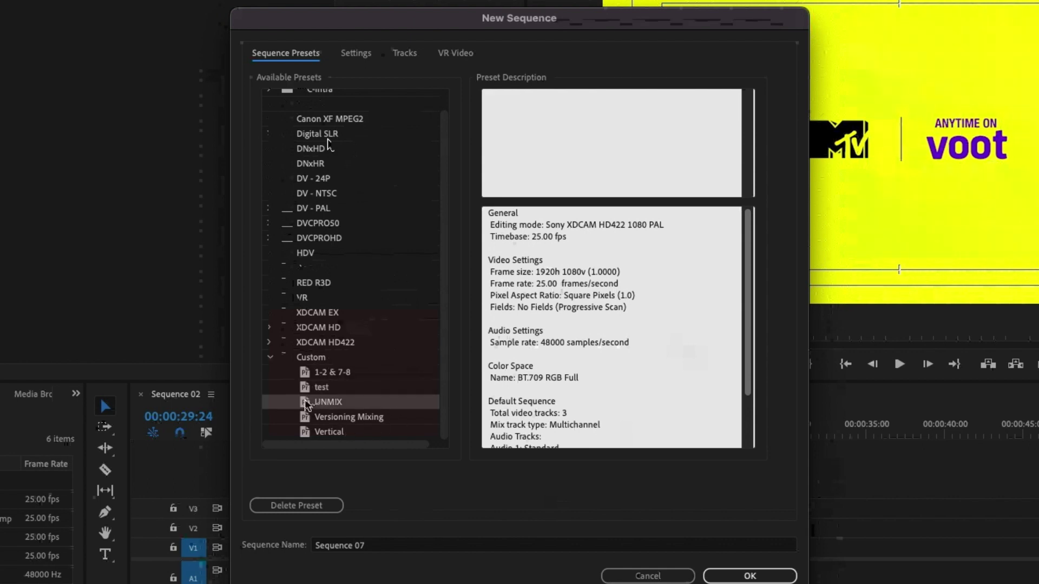
left_click(307, 389)
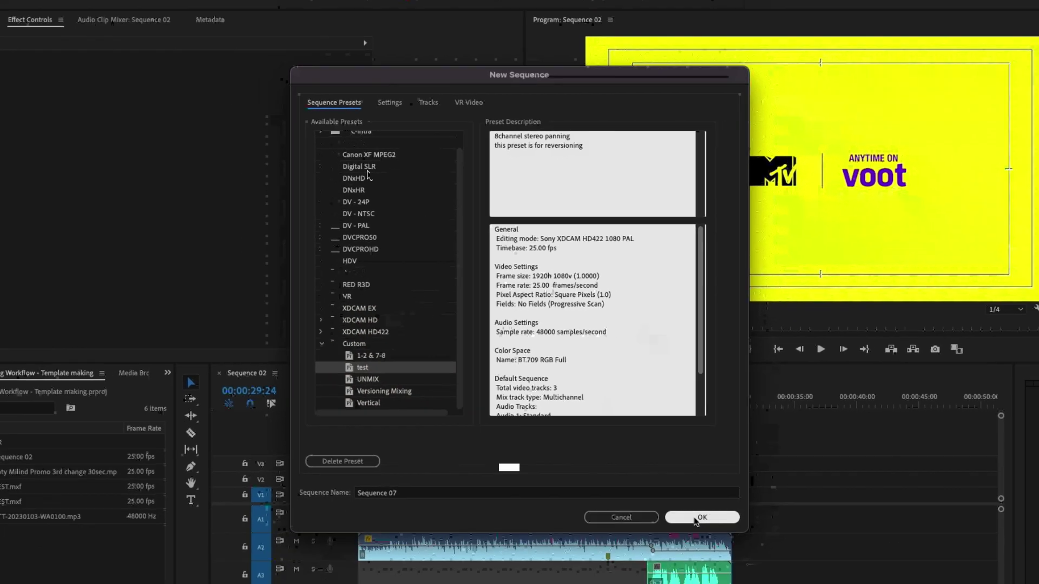
left_click(743, 577)
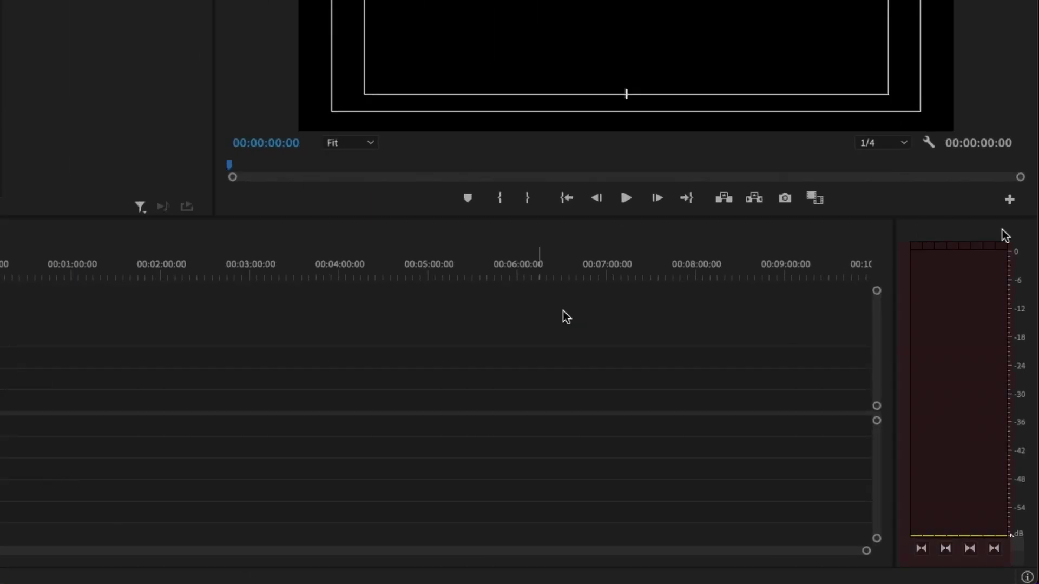
Step: Place Soty Milind Promo 3rd change 30sec.mp4 at the start of Sequence 07 and play its opening seconds to check the audio meters
left_click_drag(90, 438, 380, 481)
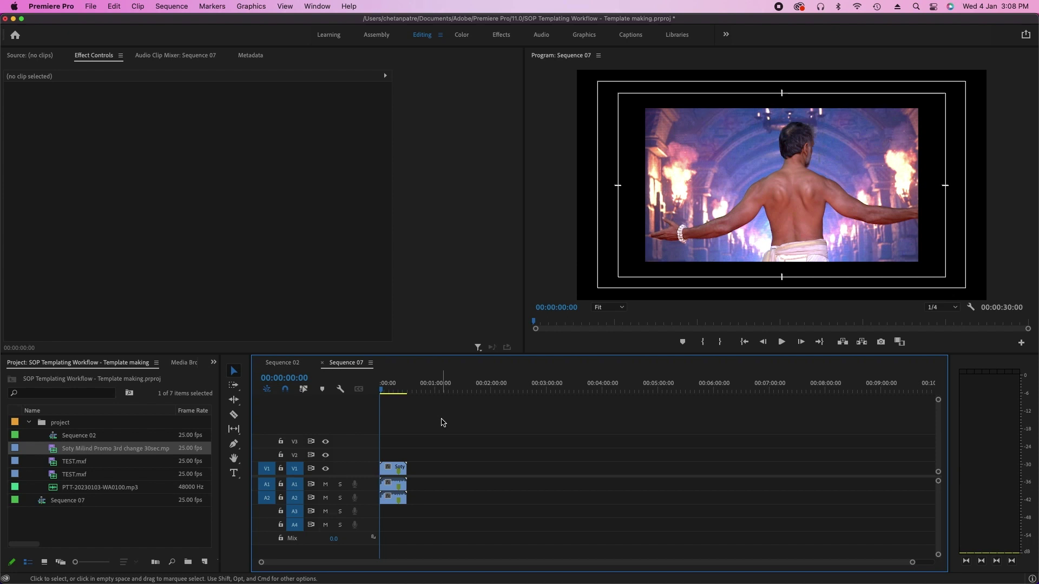
key("=")
key("=")
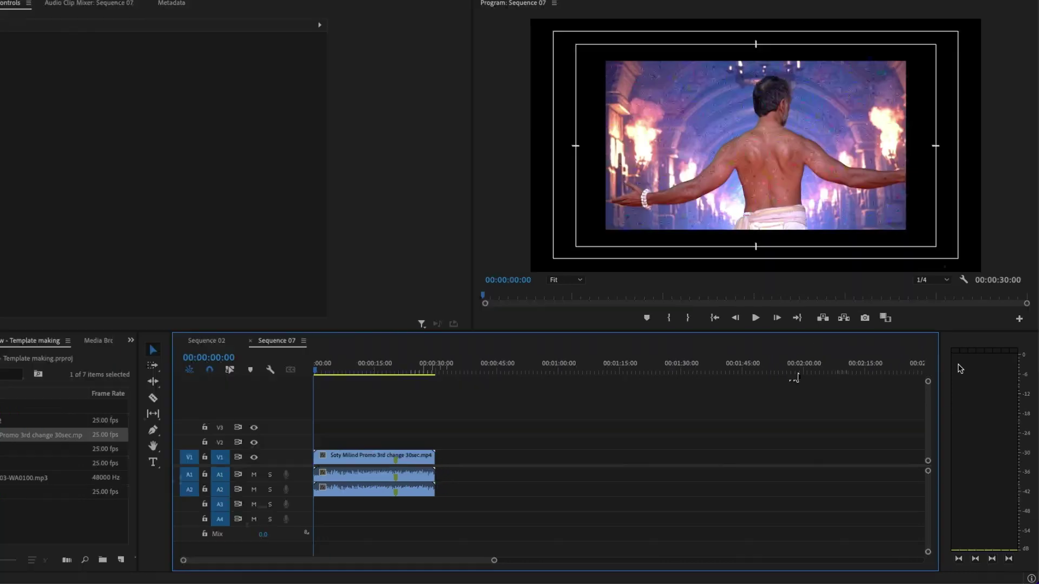
key("space")
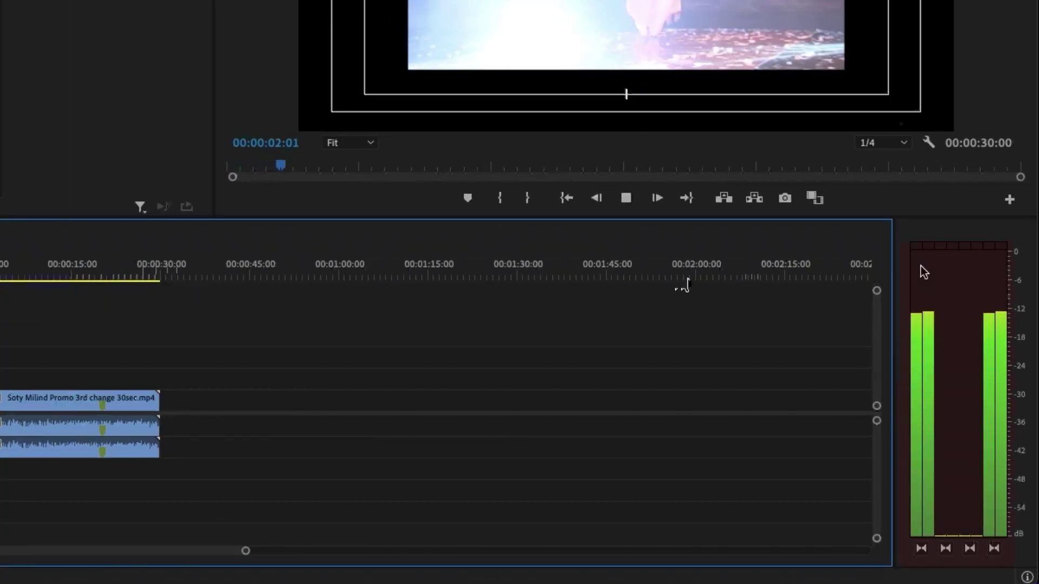
key("space")
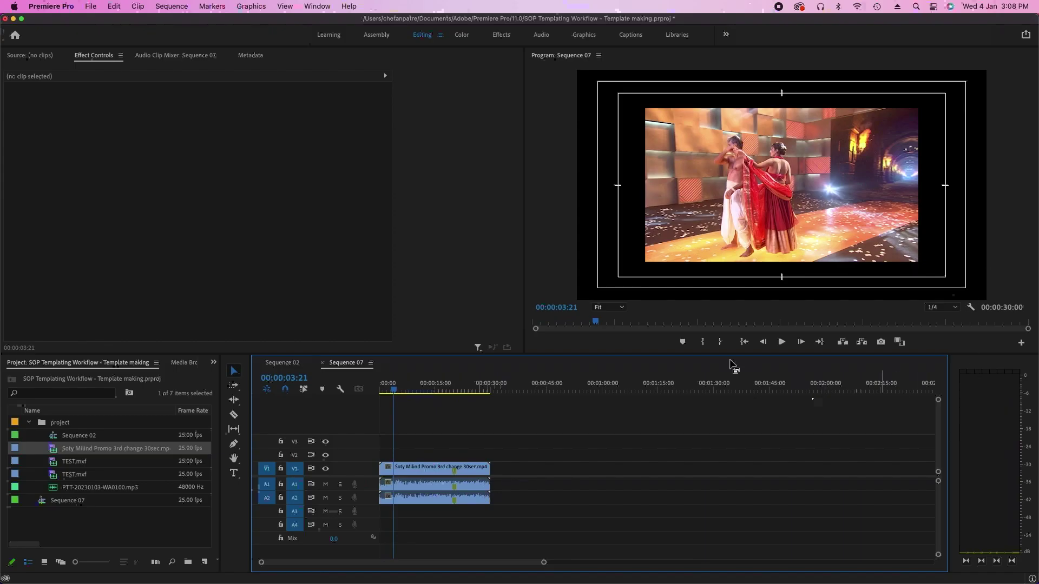
Step: Scale the promo clip on V1 to the frame size and play the sequence to its end
right_click(435, 472)
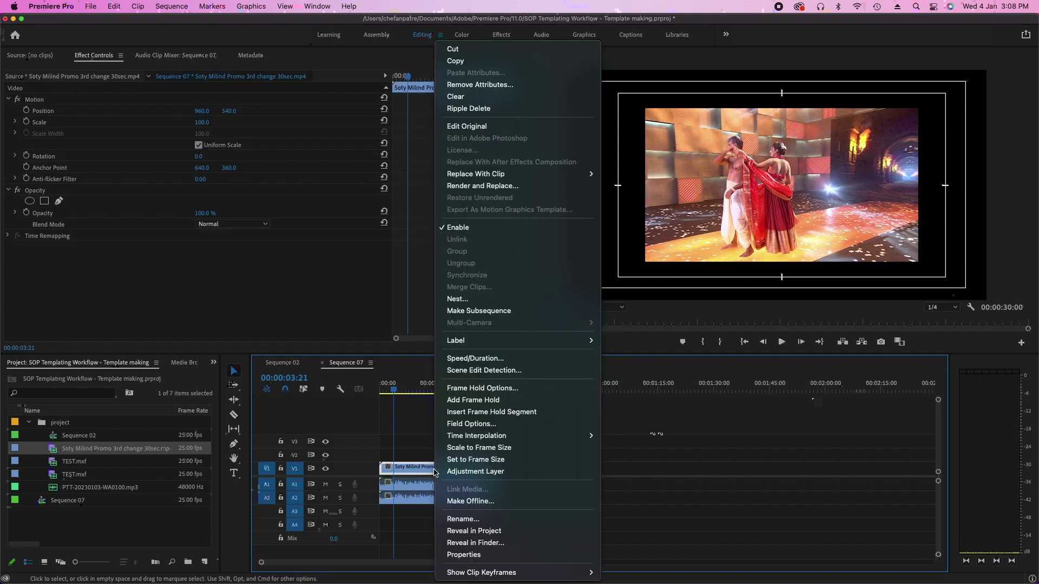
left_click(494, 448)
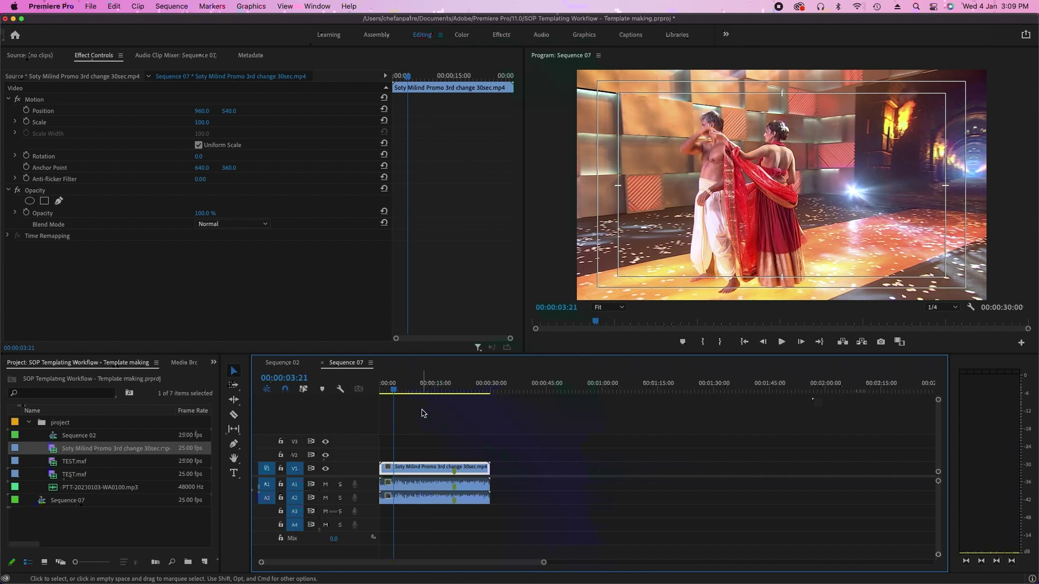
left_click(425, 430)
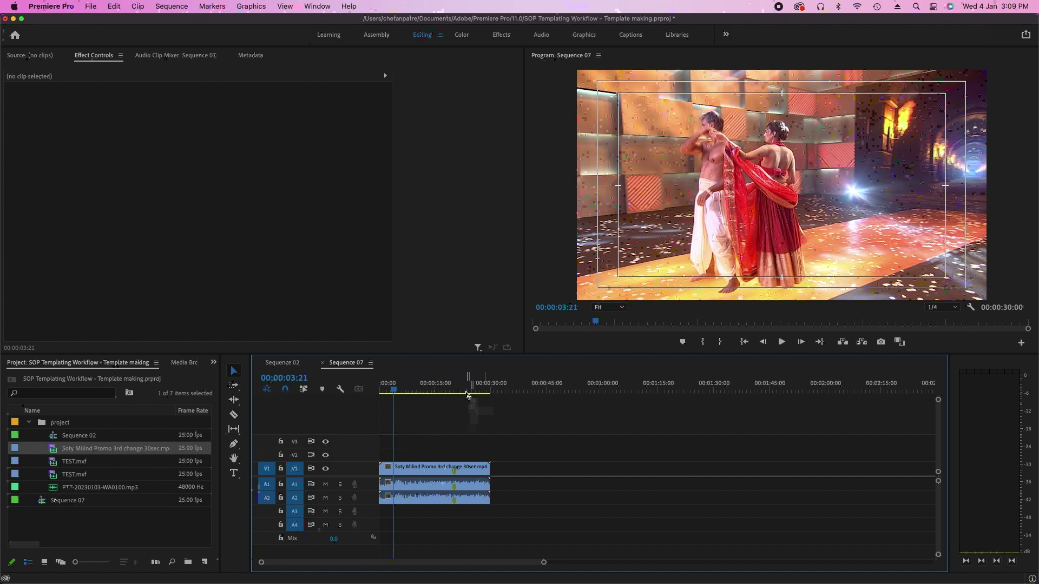
left_click(467, 394)
key("space")
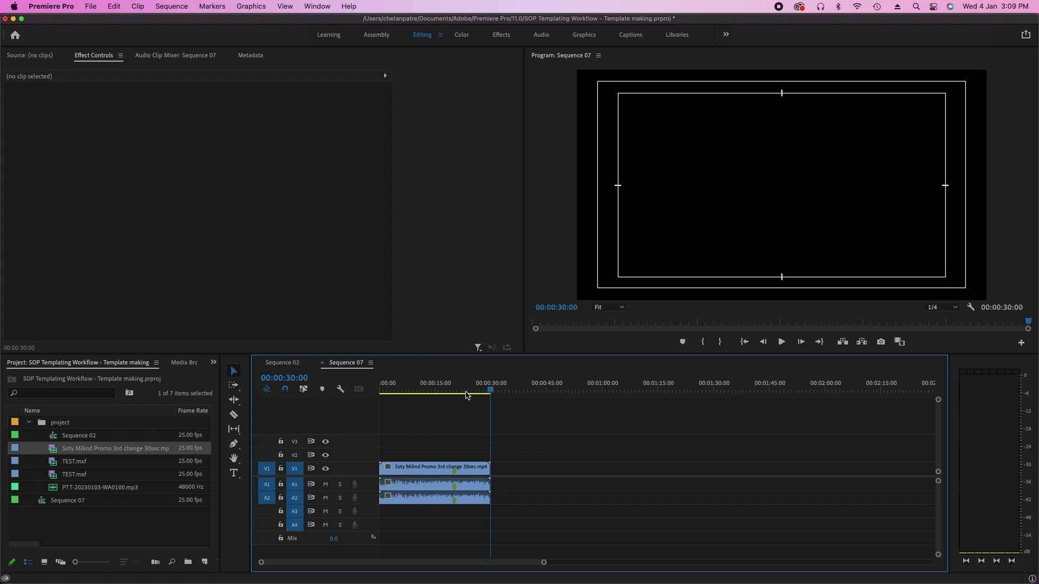
Step: Place PTT-20230103-WA0100.mp3 on tracks A1 and A2 about 7.5 seconds after the promo's end and play it to check its channels
left_click(54, 490)
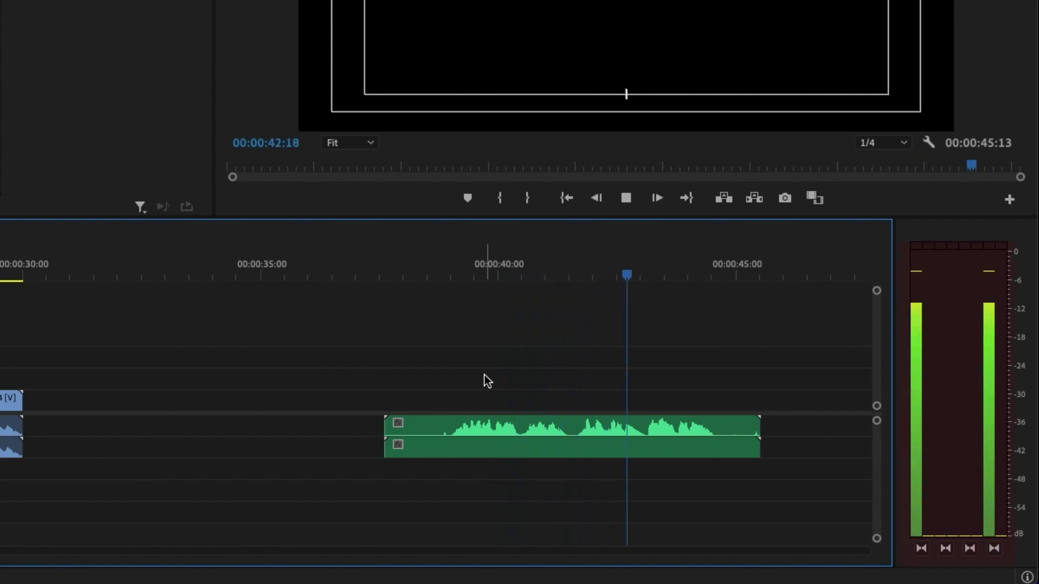
key("space")
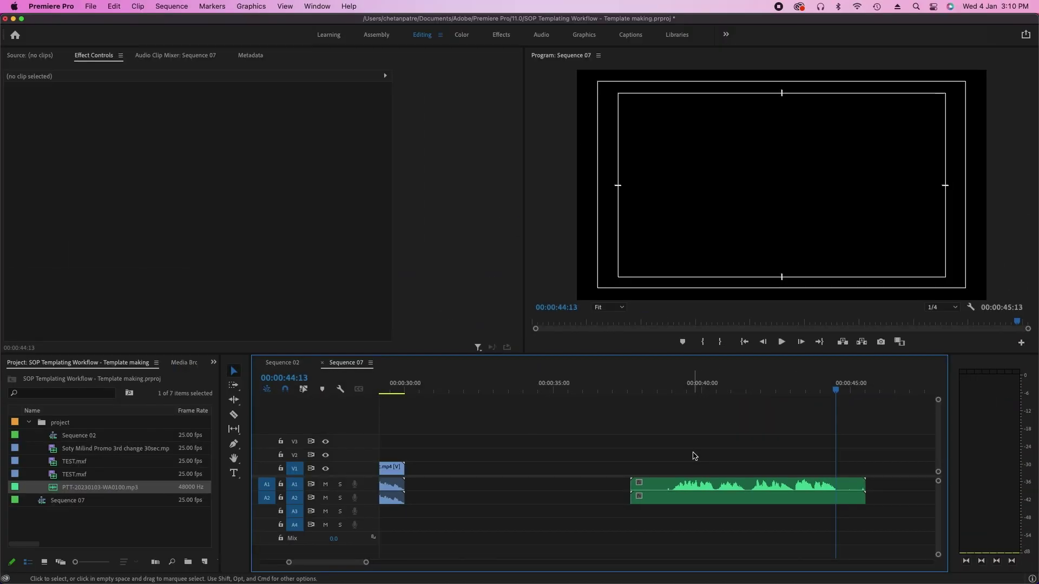
Step: Replace the PTT-20230103-WA0100.mp3 portion on A2 with a duplicate of the A1 portion directly beneath it
left_click(751, 499)
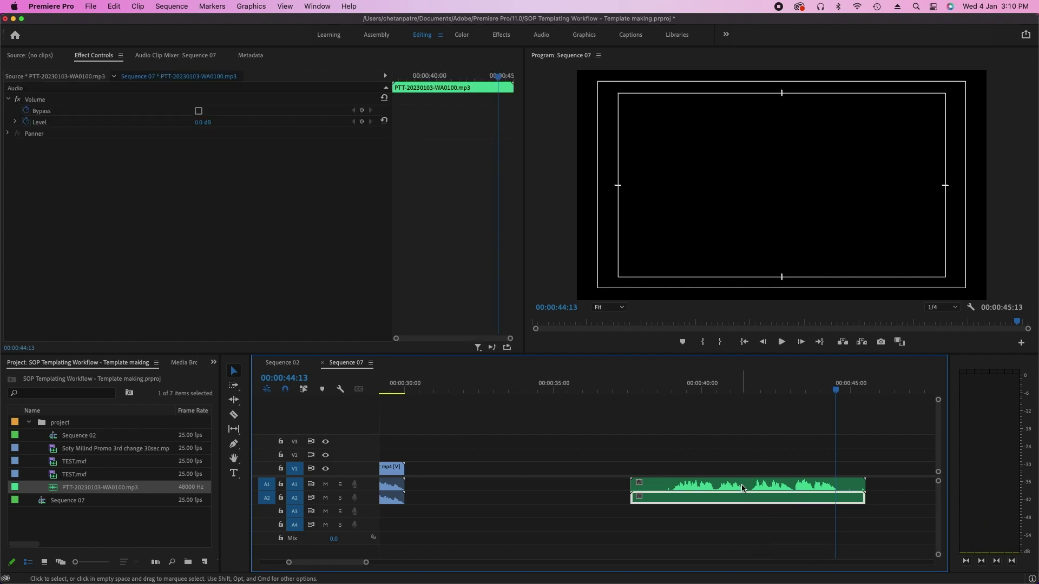
key("Delete")
left_click(742, 488)
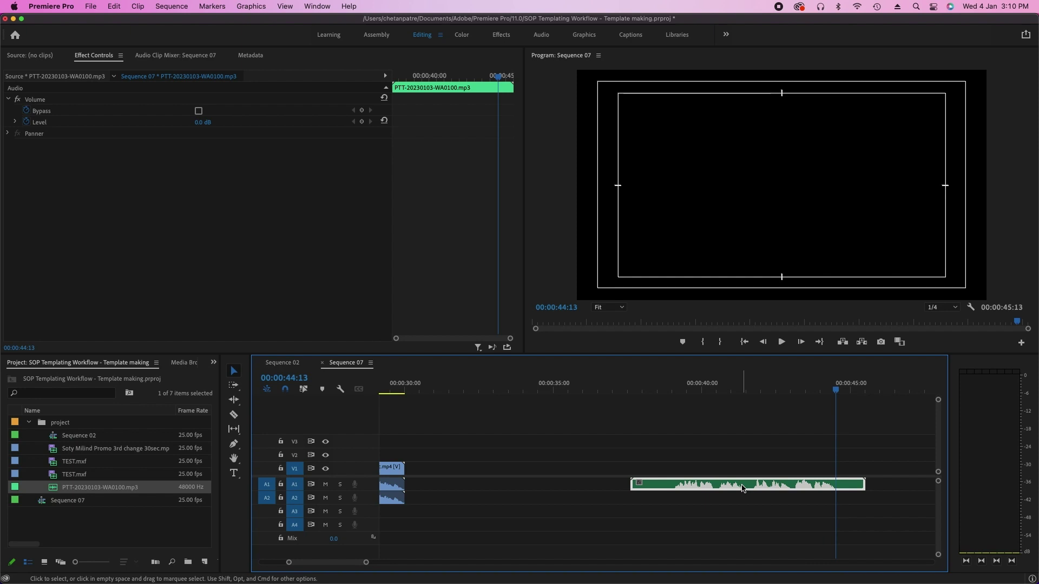
key("super+z")
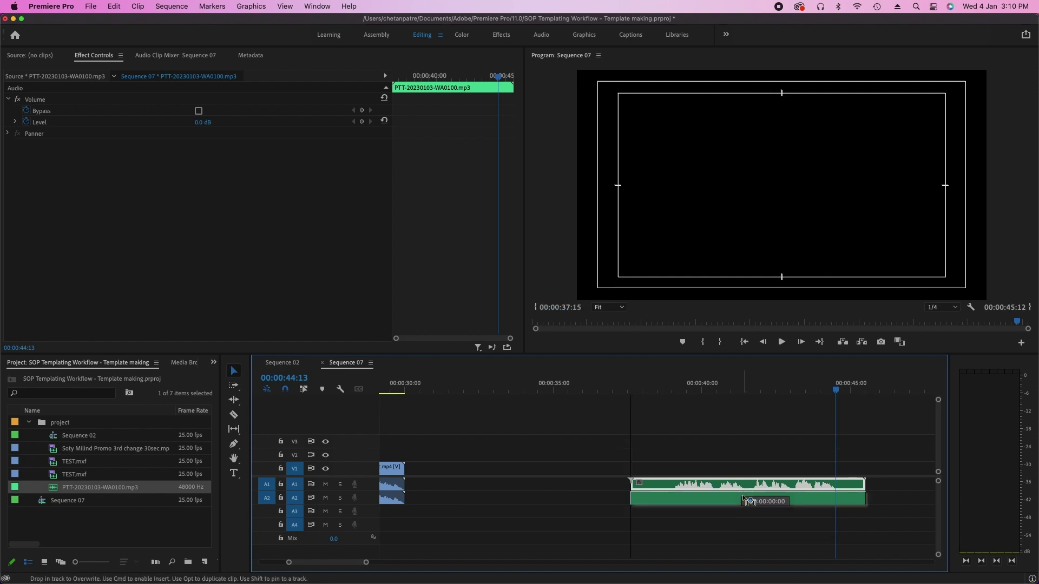
left_click(725, 441)
Step: Play the voice-over clips on A1 and A2 from their start to check both channels on the audio meters
key("minus")
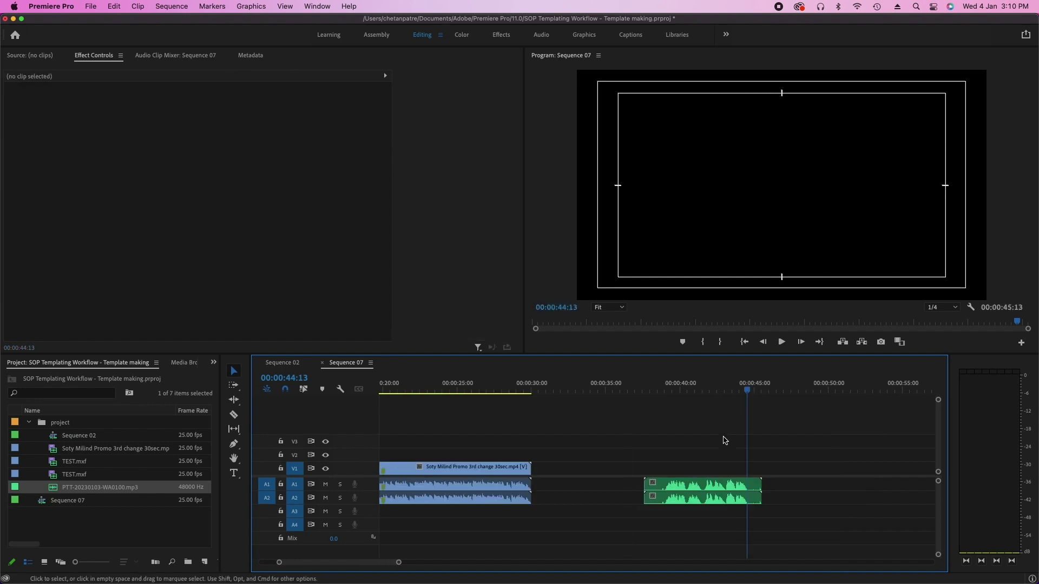
key("Up")
key("space")
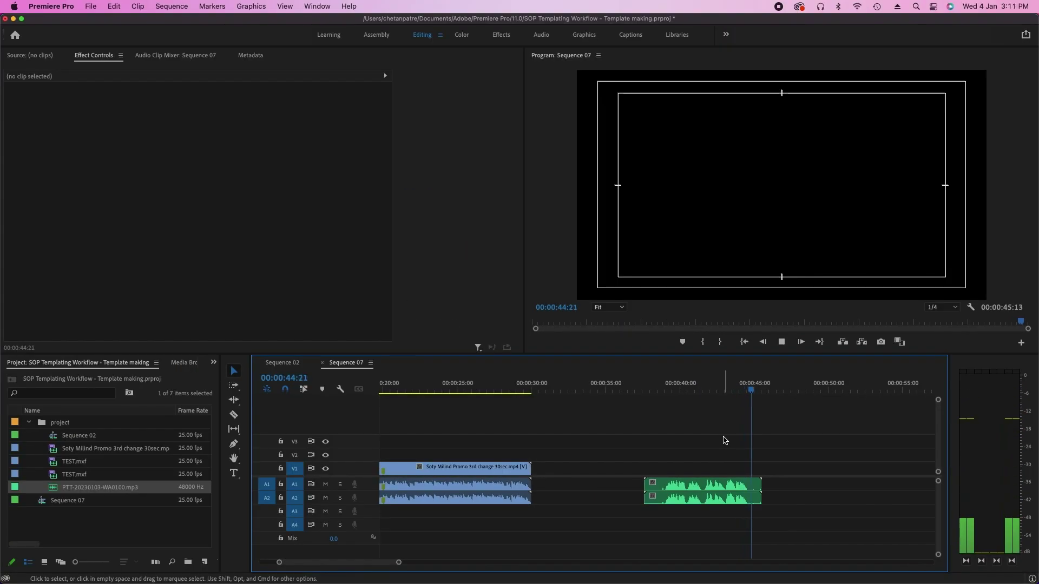
key("space")
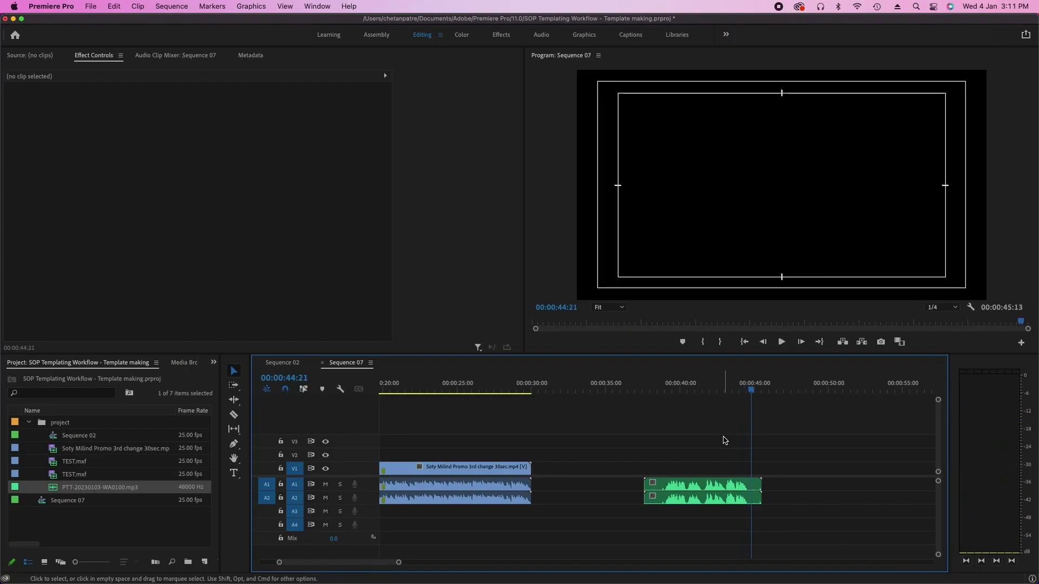
Step: Move both voice-over clips onto tracks A3 and A4 so that they end with the promo at 30 seconds
left_click_drag(713, 487, 494, 511)
left_click(496, 425)
key("minus")
key("minus")
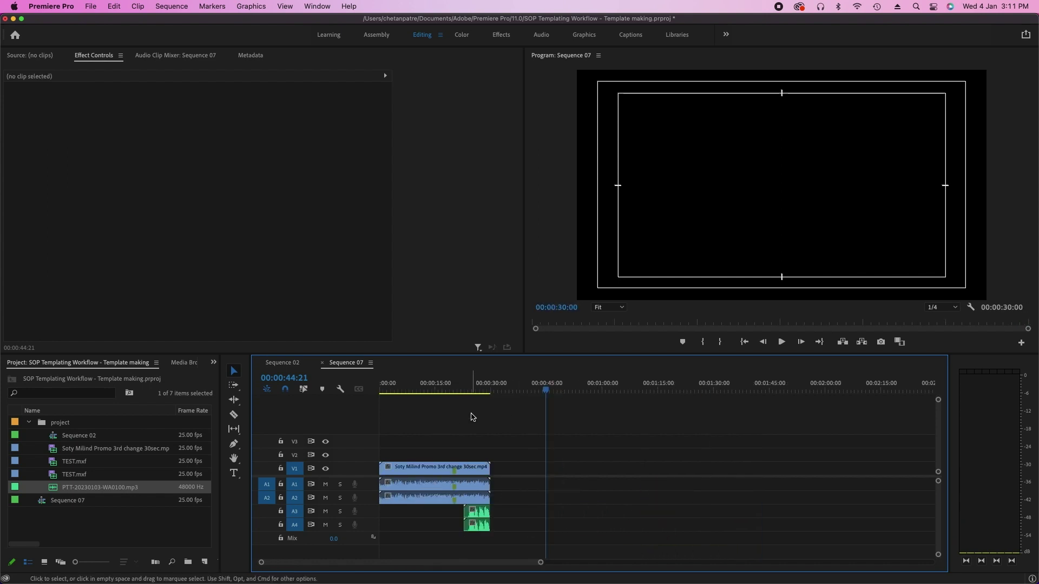
Step: Play Sequence 07 from about 21 seconds to check the voice-over and promo audio together on the meters
left_click(460, 385)
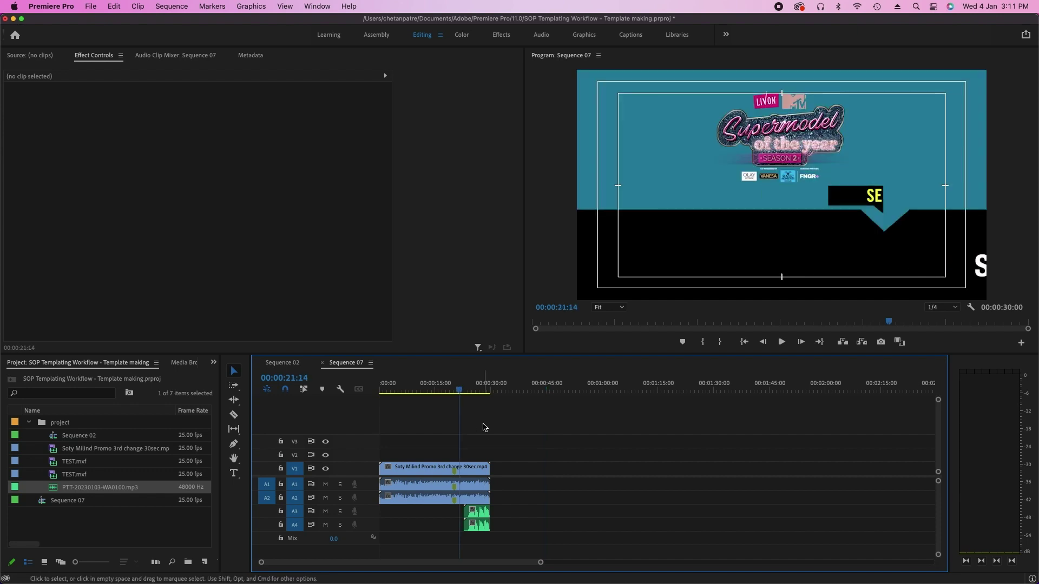
key("equal")
key("equal")
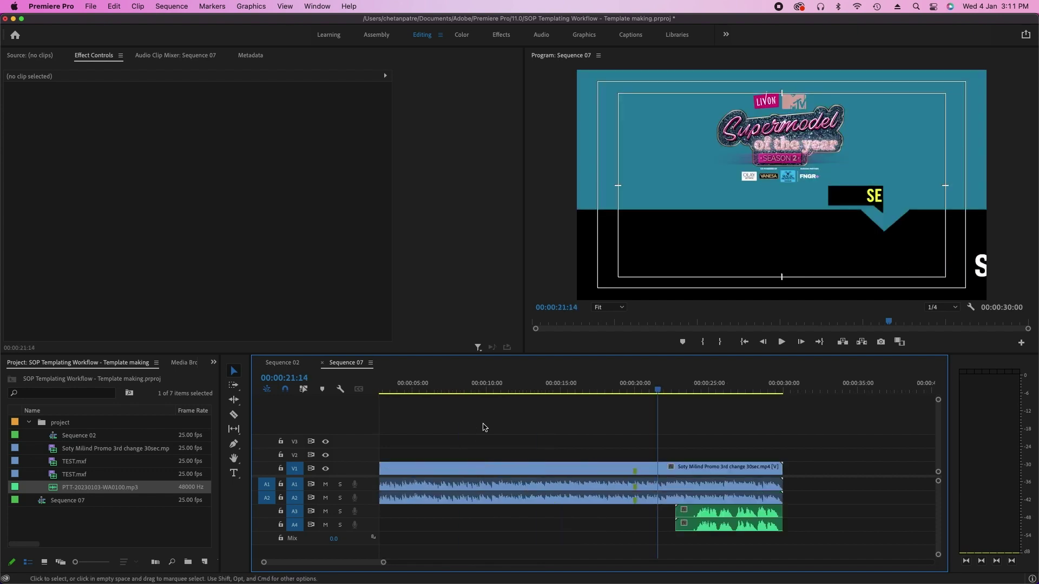
key("space")
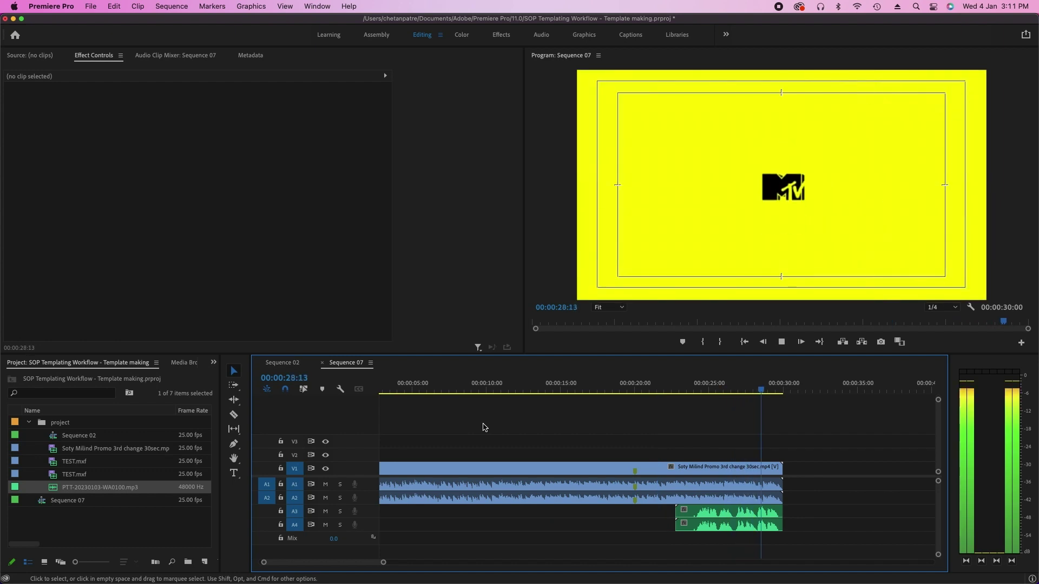
key("space")
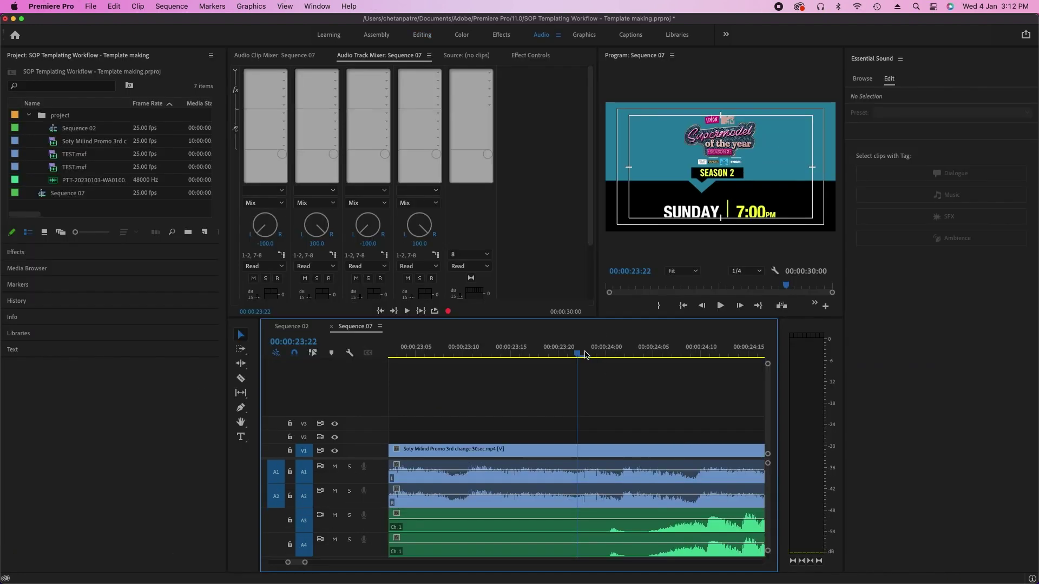
Step: Add volume keyframes to the promo audio on A1 and A2 from 00:00:24:00 and lower the level under the voice-over
left_click_drag(585, 354, 607, 374)
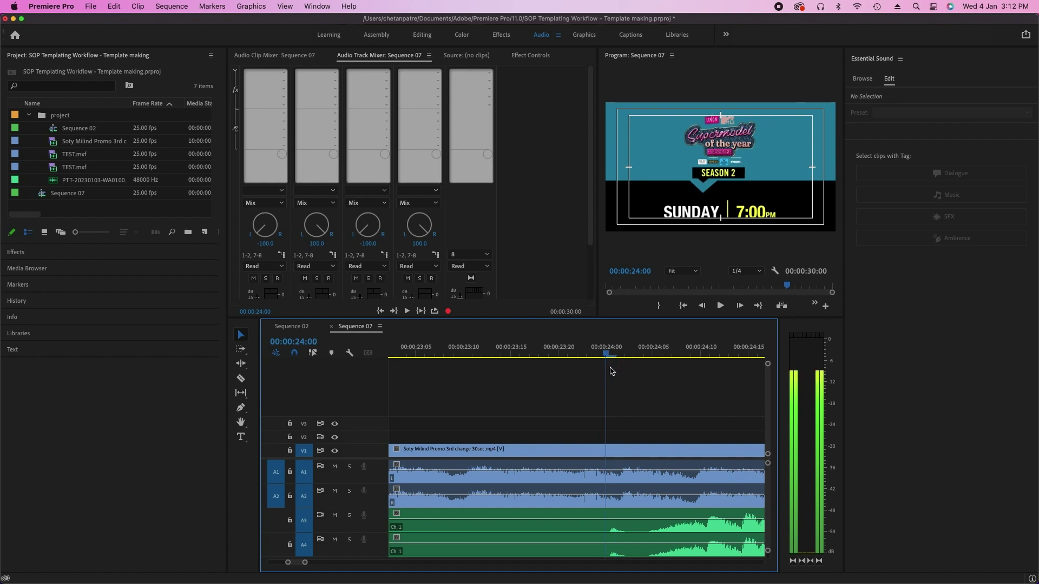
key("p")
left_click(613, 481)
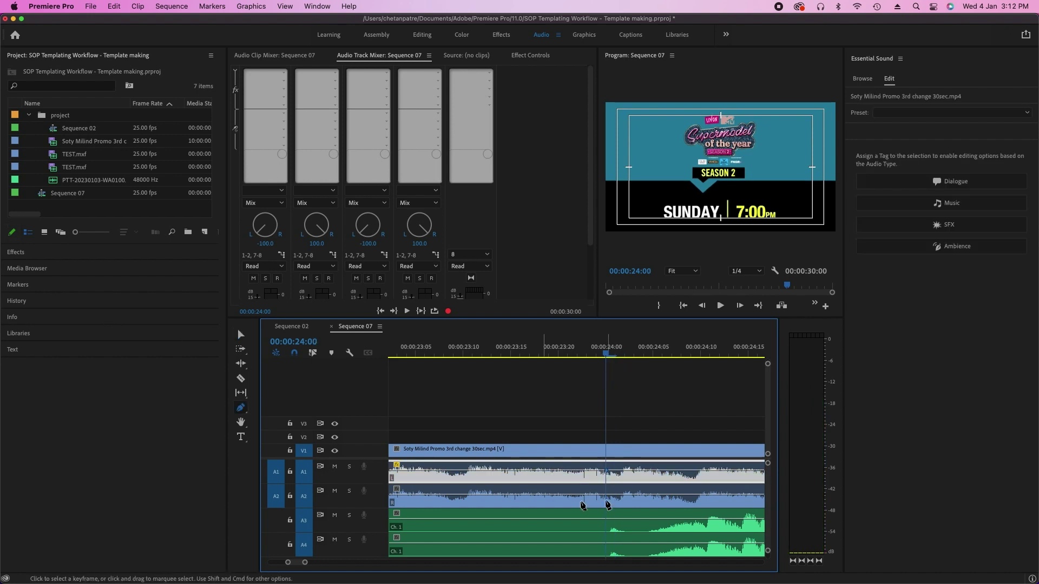
left_click(692, 470)
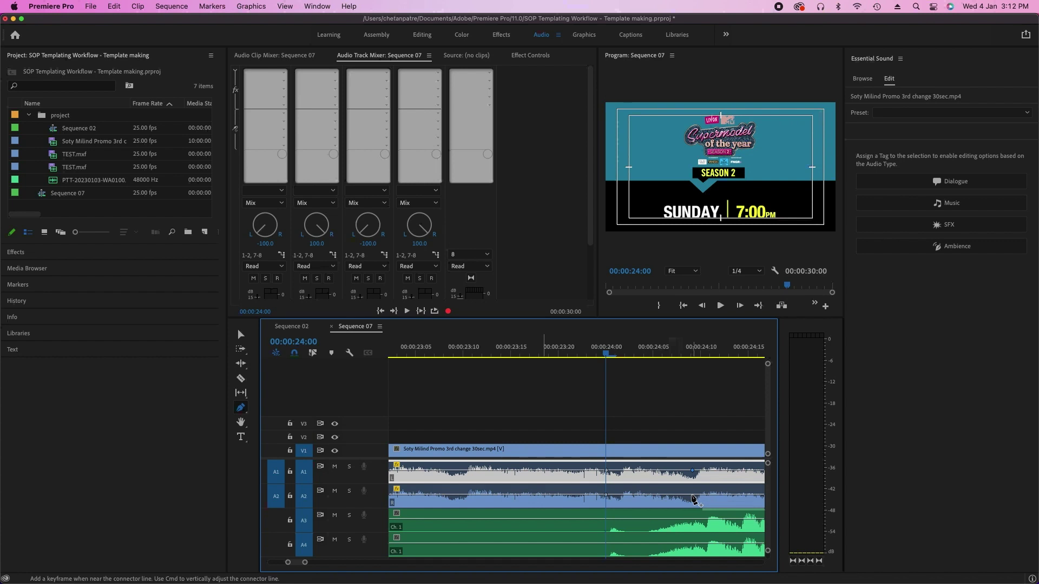
left_click(694, 495)
key("v")
left_click_drag(738, 471, 736, 503)
left_click(736, 499)
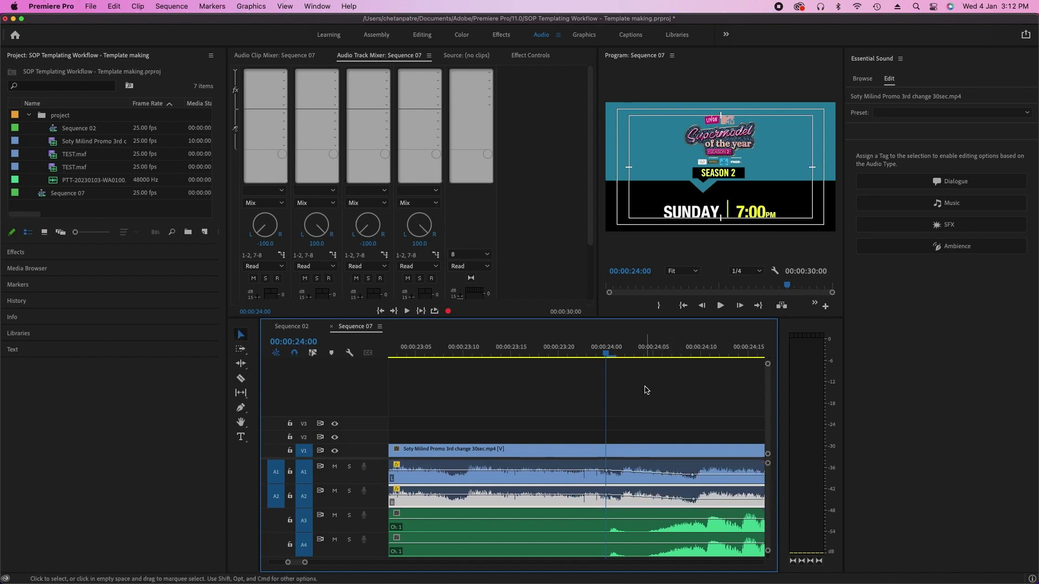
left_click(647, 388)
Step: Play the sequence from 00:00:21:20 to its end to check the lowered promo audio against the voice-over
scroll(649, 387, "down", 10)
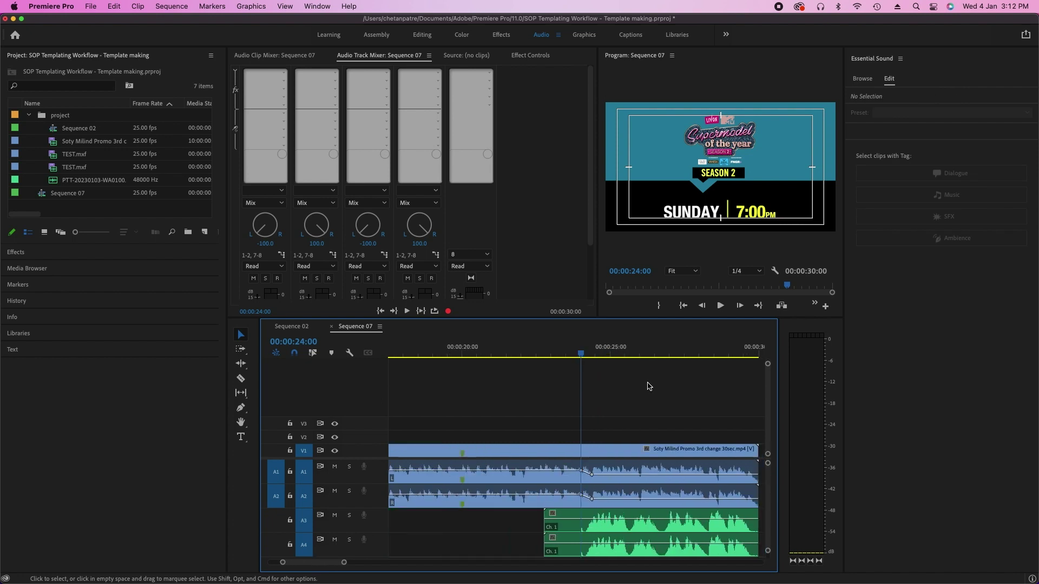
scroll(649, 386, "up", 5)
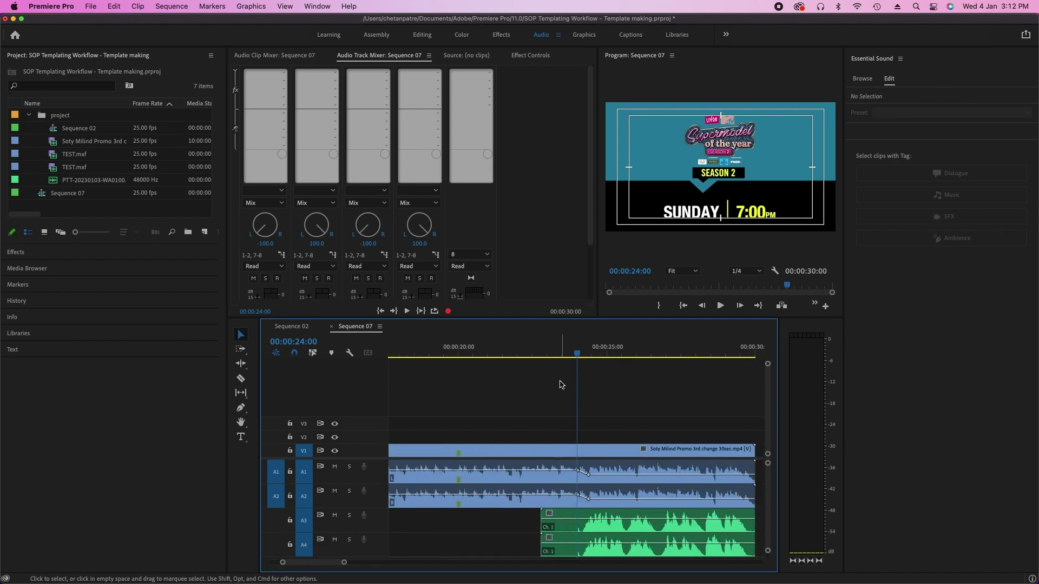
left_click(511, 350)
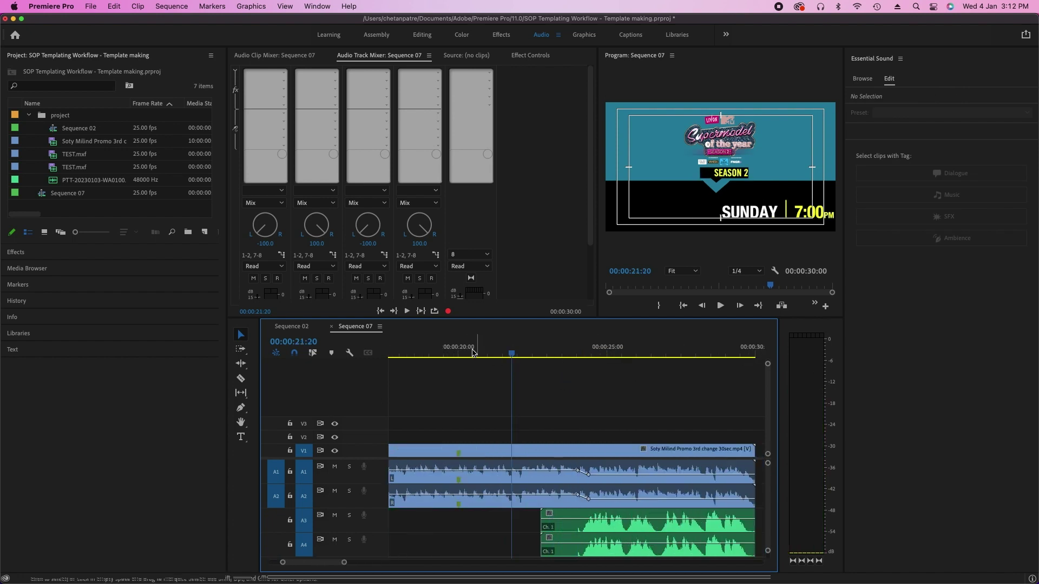
key("space")
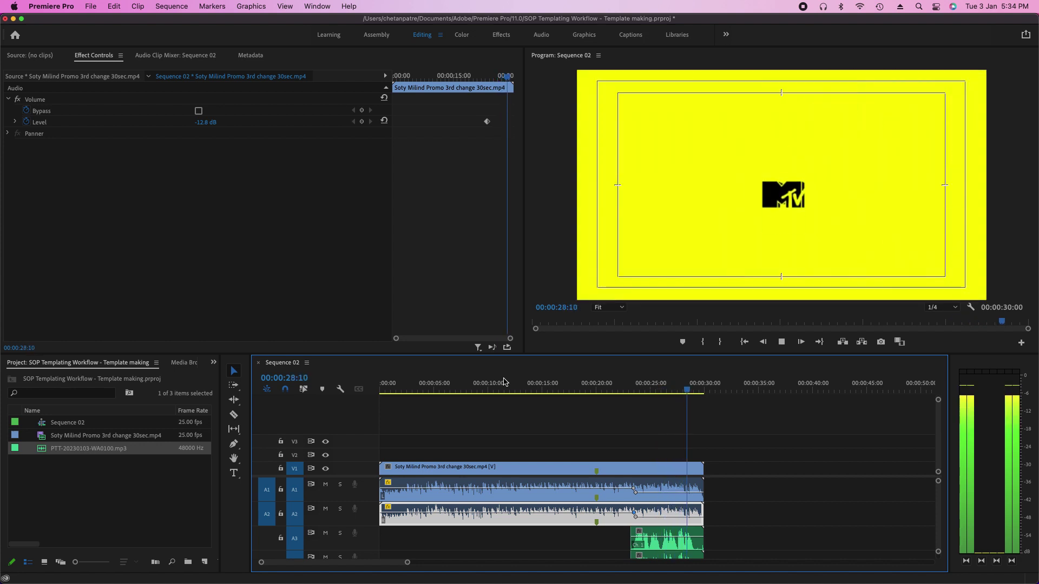
key("space")
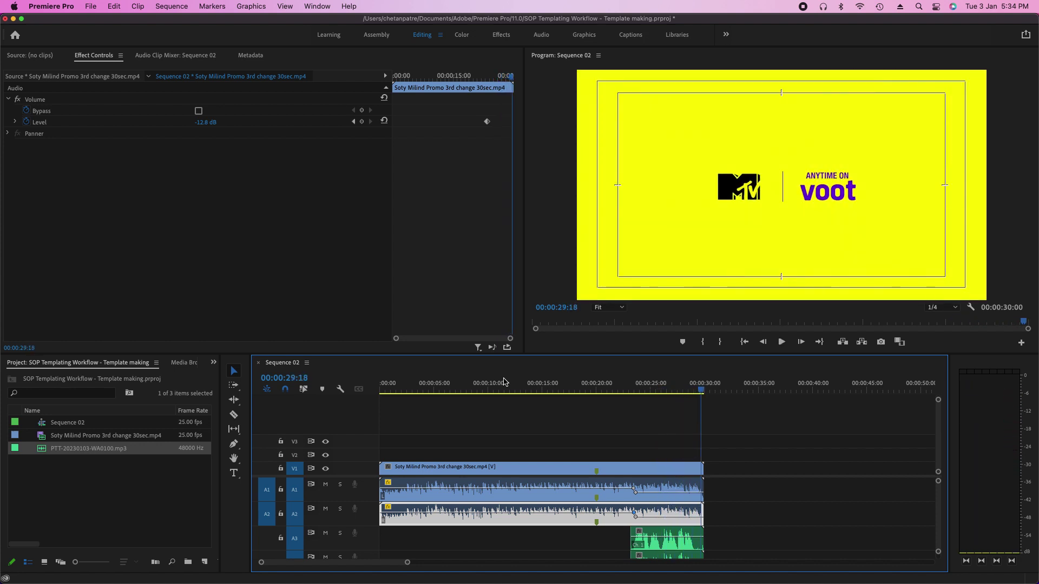
left_click(628, 411)
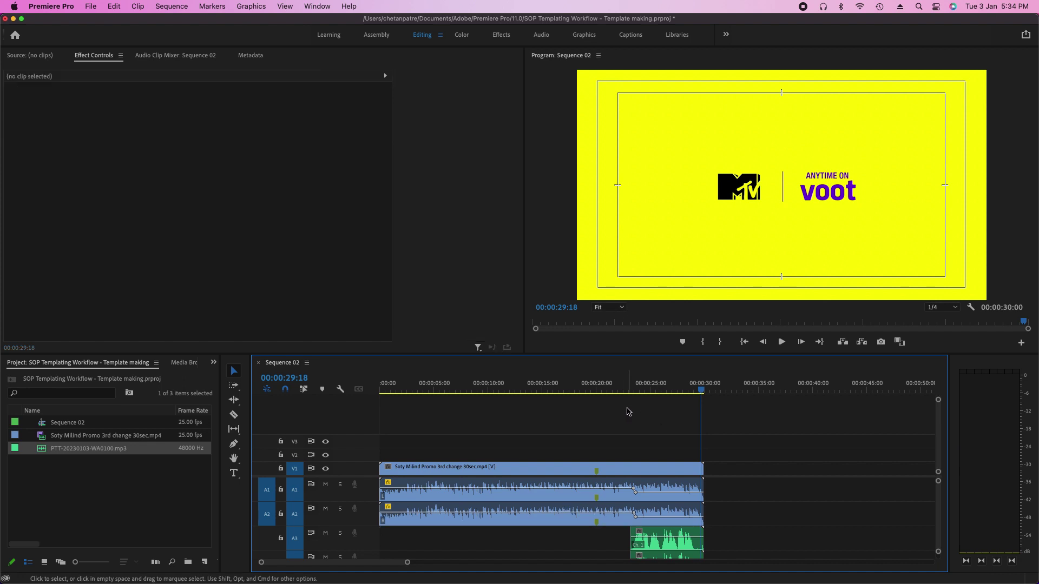
left_click(599, 387)
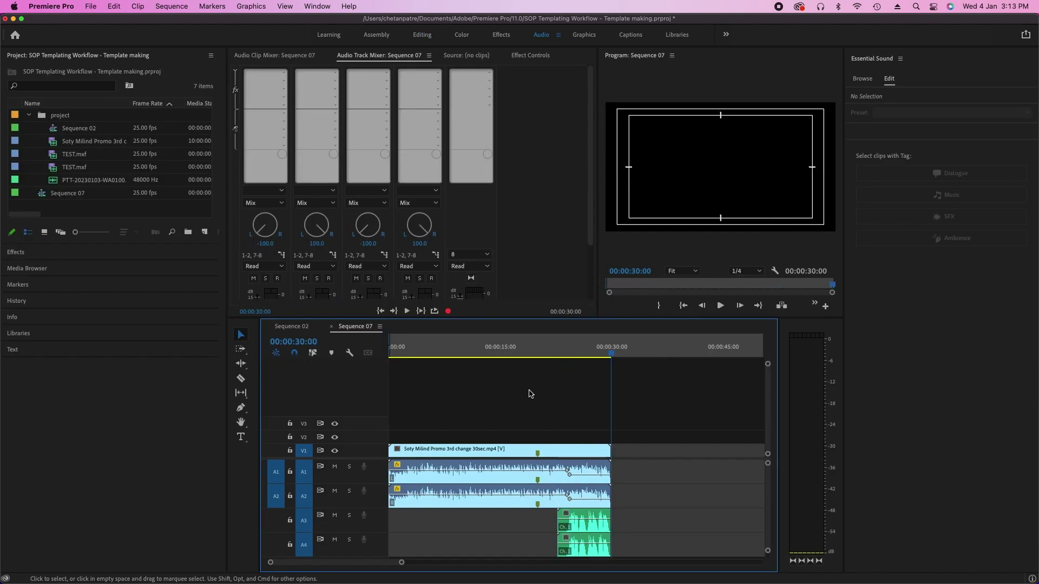
Step: Park the playhead on the sequence's last frame and reveal the effects and sends area in the Audio Track Mixer
key("Left")
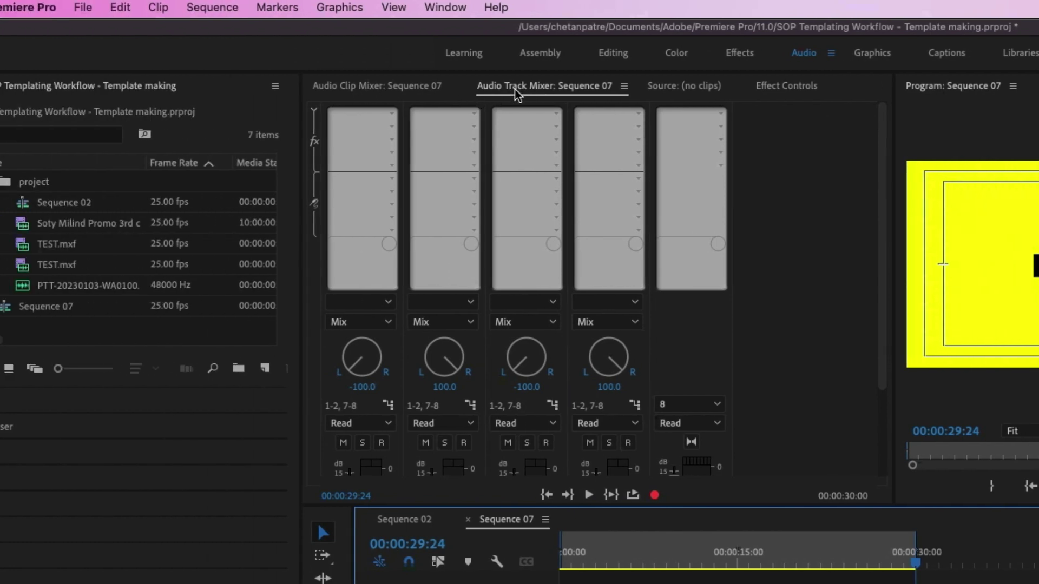
left_click(315, 112)
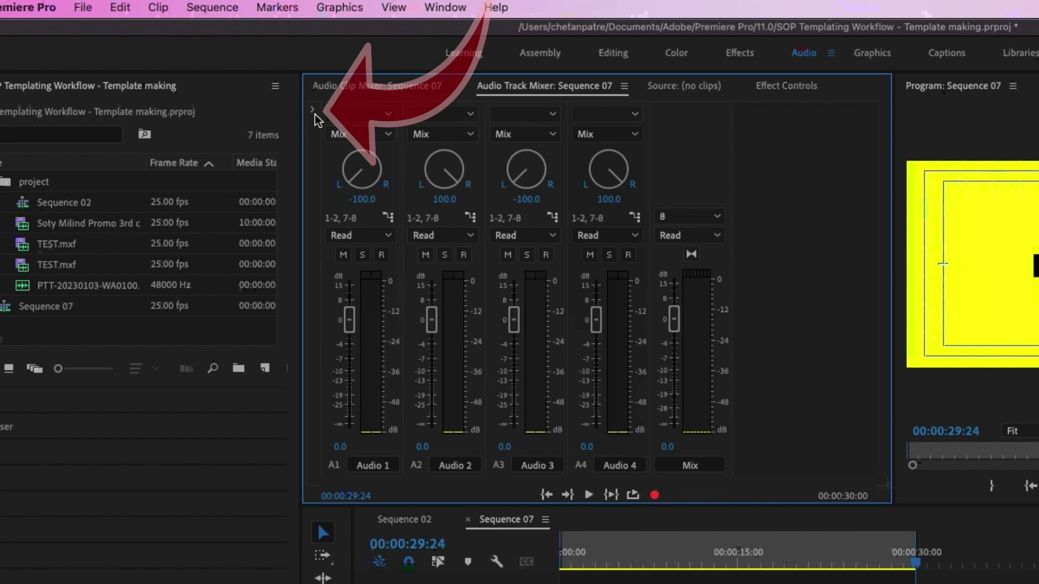
left_click(315, 111)
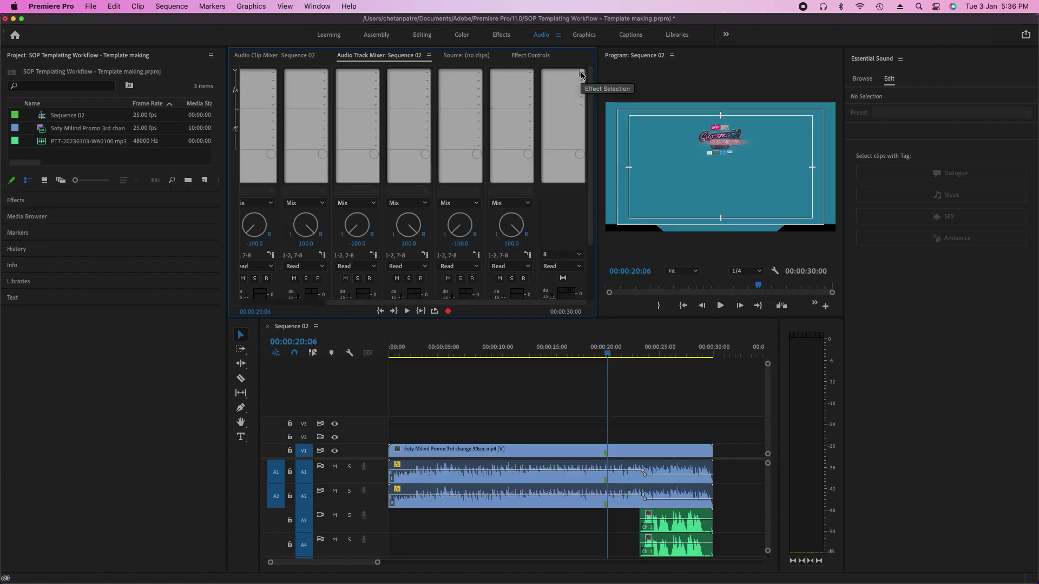
Step: Add a Hard Limiter effect to the Mix track and set its Maximum Amplitude to -7.10 dB
left_click(583, 75)
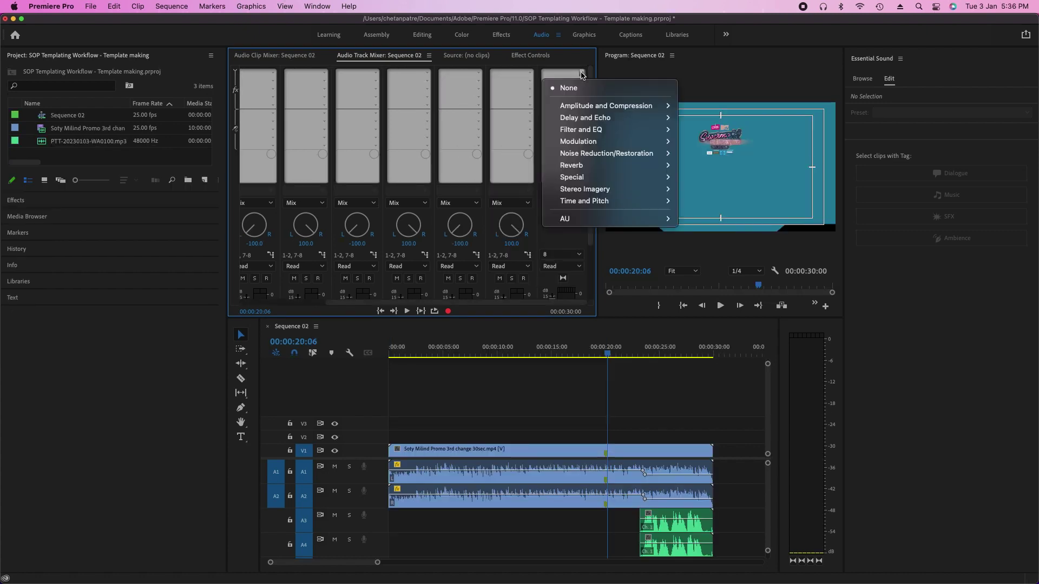
mouse_move(585, 107)
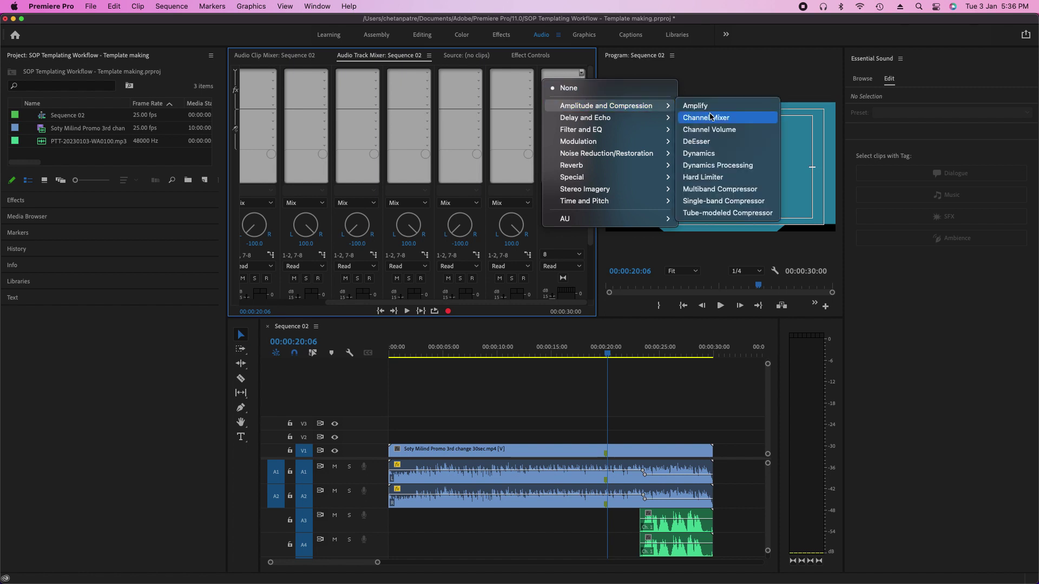
left_click(716, 178)
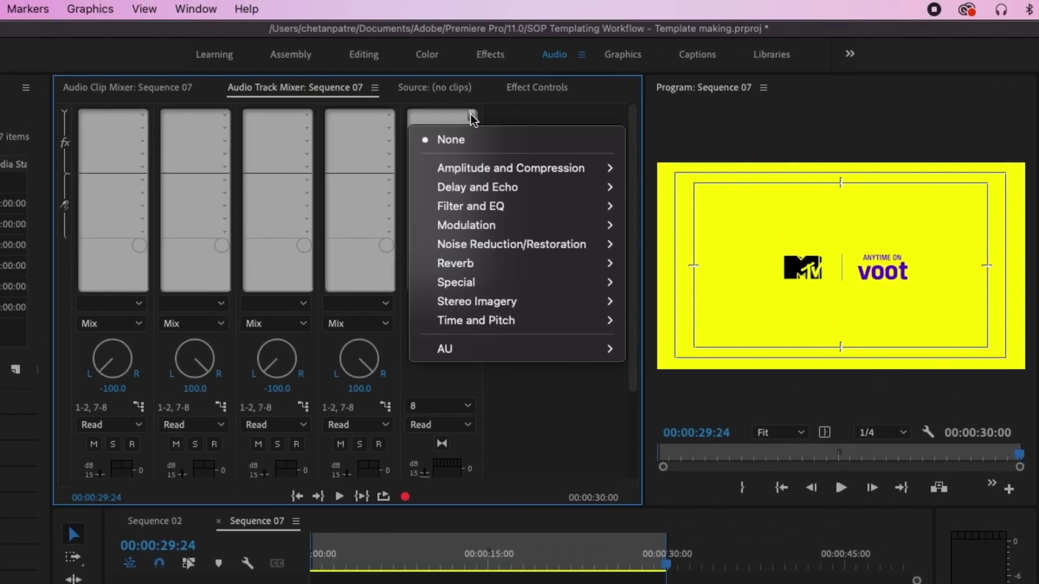
mouse_move(477, 168)
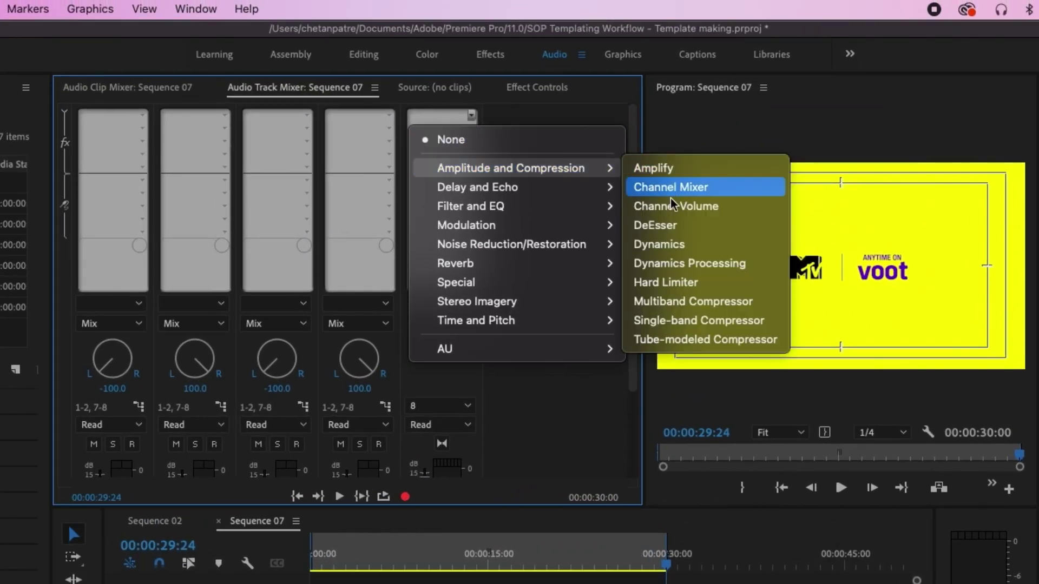
left_click(674, 283)
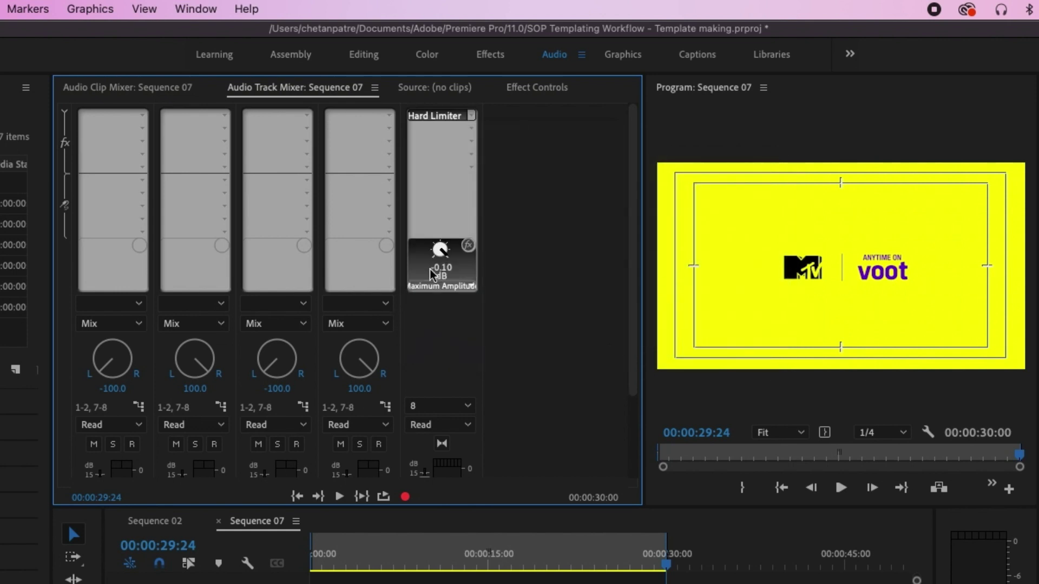
left_click_drag(442, 266, 440, 257)
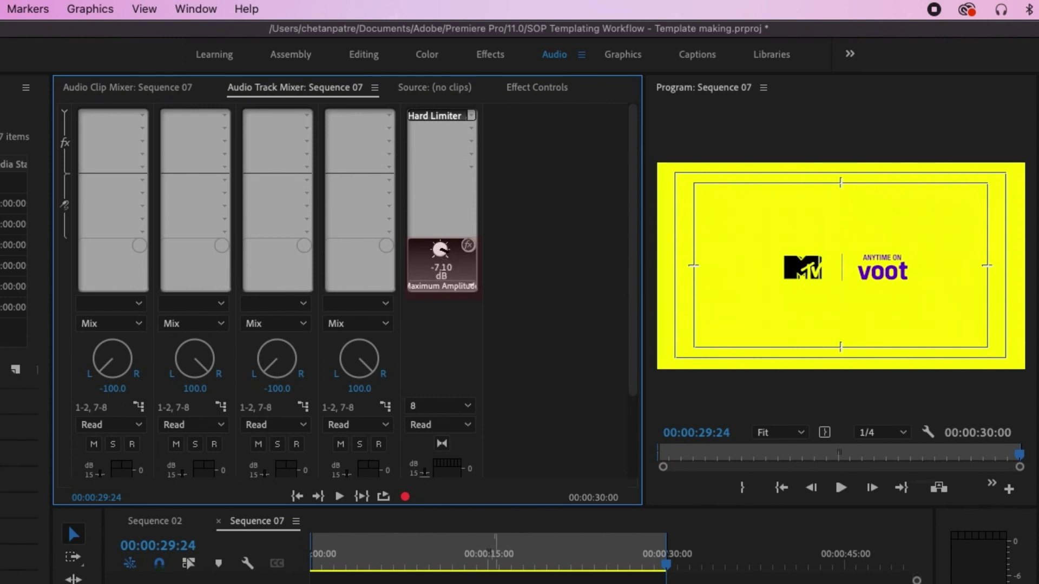
left_click(606, 583)
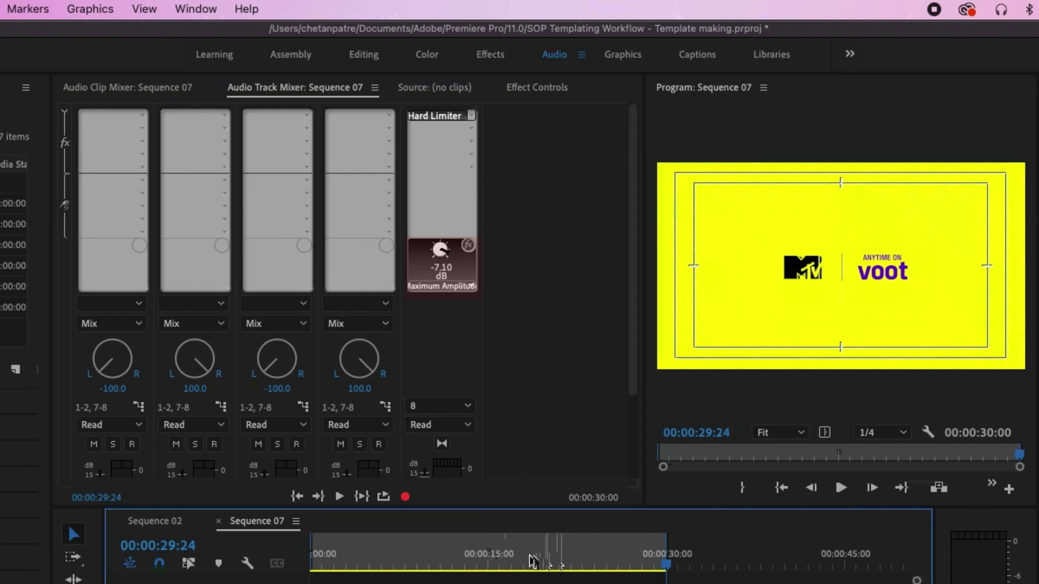
Step: Play Sequence 07 from the clip marker at about 20 seconds to check the limited mix on the audio meters
key("Home")
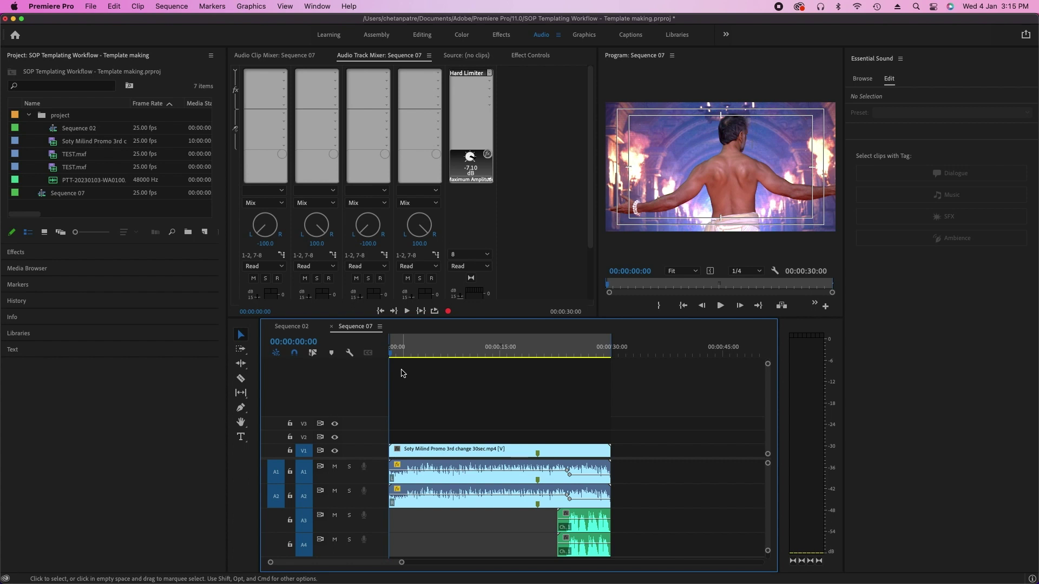
left_click(536, 353)
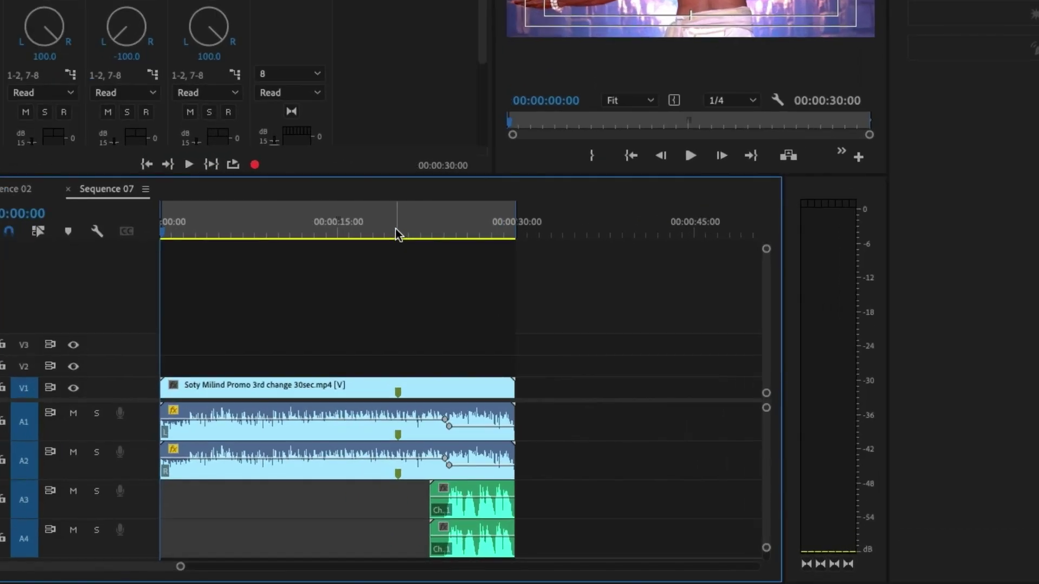
key("space")
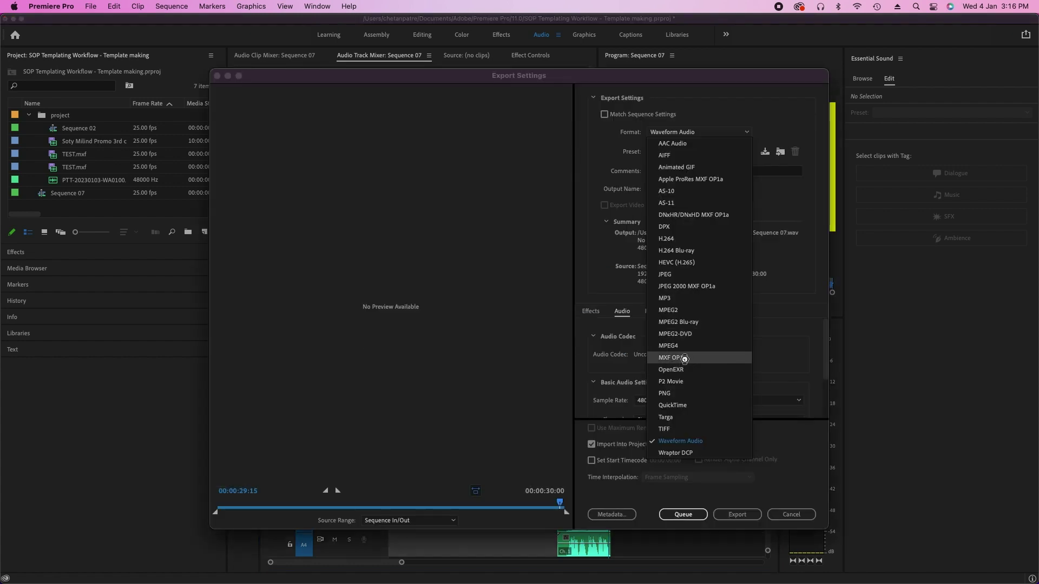
Step: Export the sequence to the Desktop as "test 2" in MXF OP1a format with the 8CH AUDIO MXF preset
left_click(703, 185)
left_click(280, 142)
type("test 2")
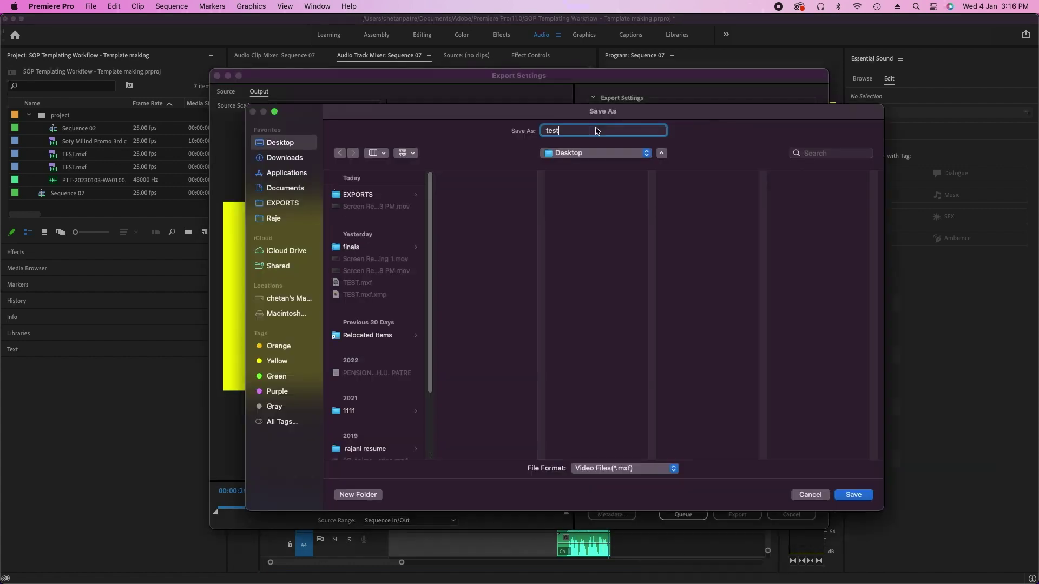
left_click(853, 495)
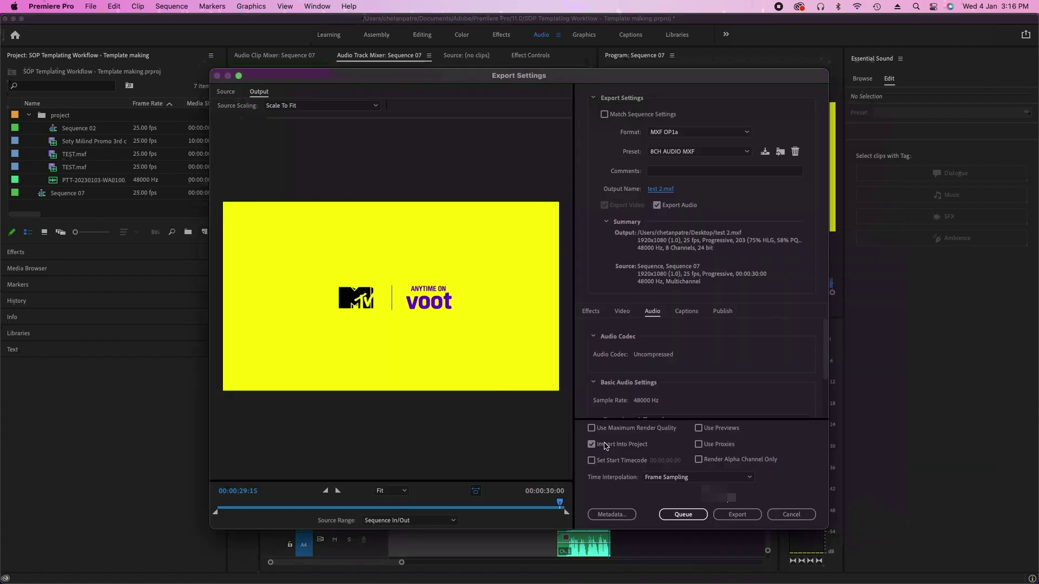
left_click(744, 516)
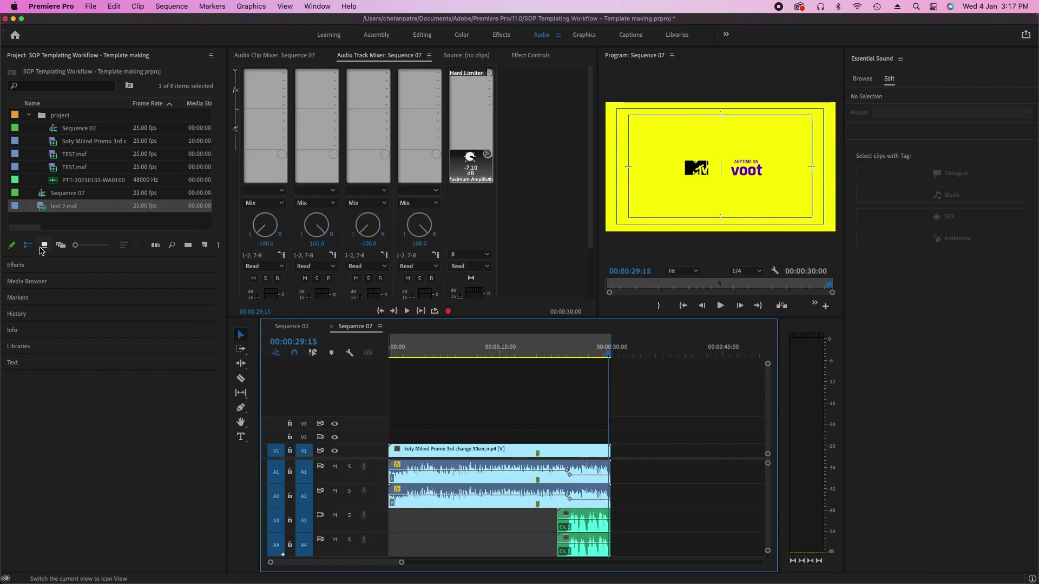
Step: Open test 2.mxf in the Source Monitor and play it from 00:00:22:12 to check its audio channels
left_click(44, 220)
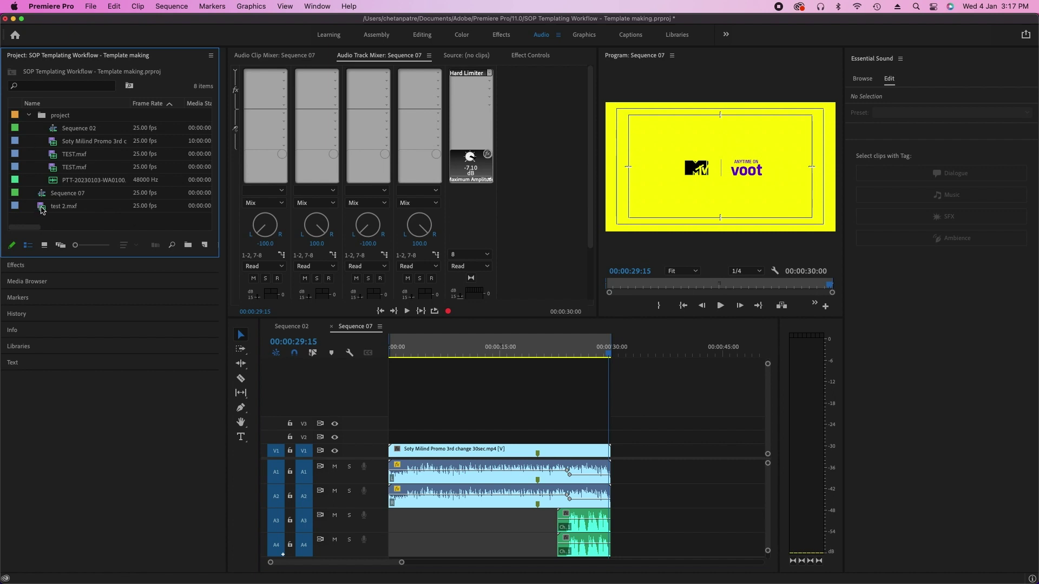
left_click(44, 210)
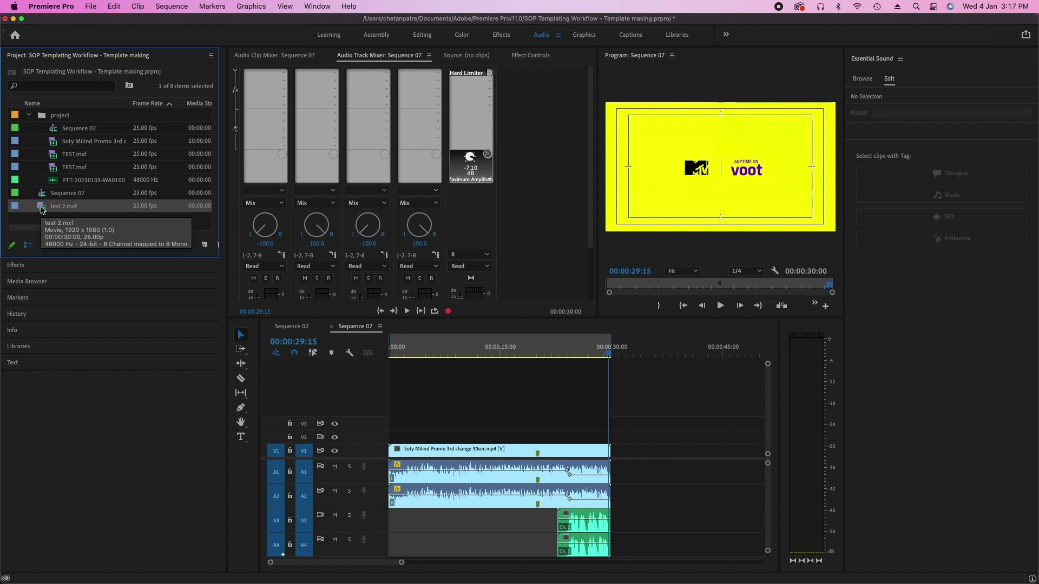
double_click(42, 210)
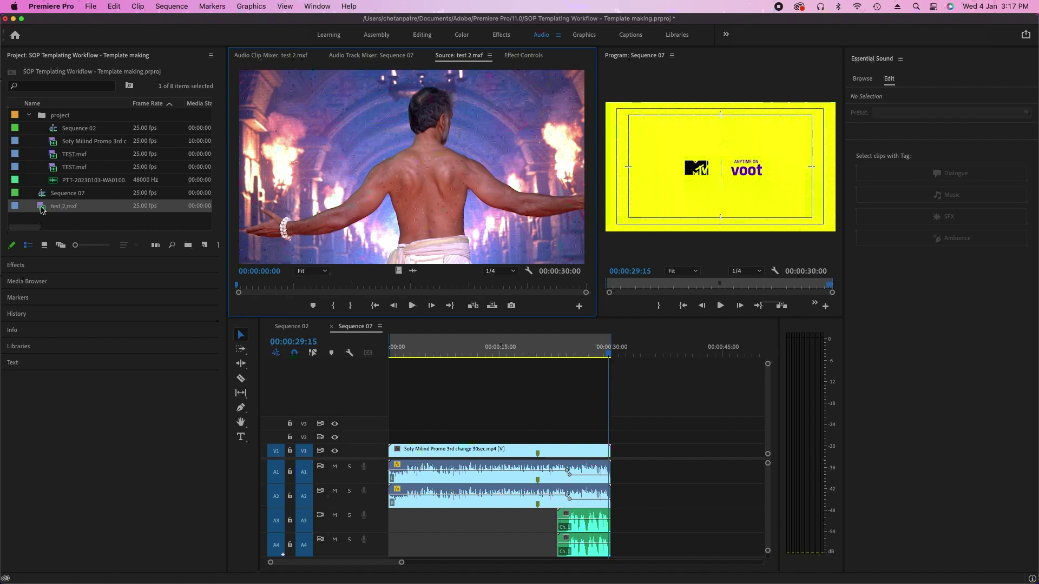
left_click(483, 286)
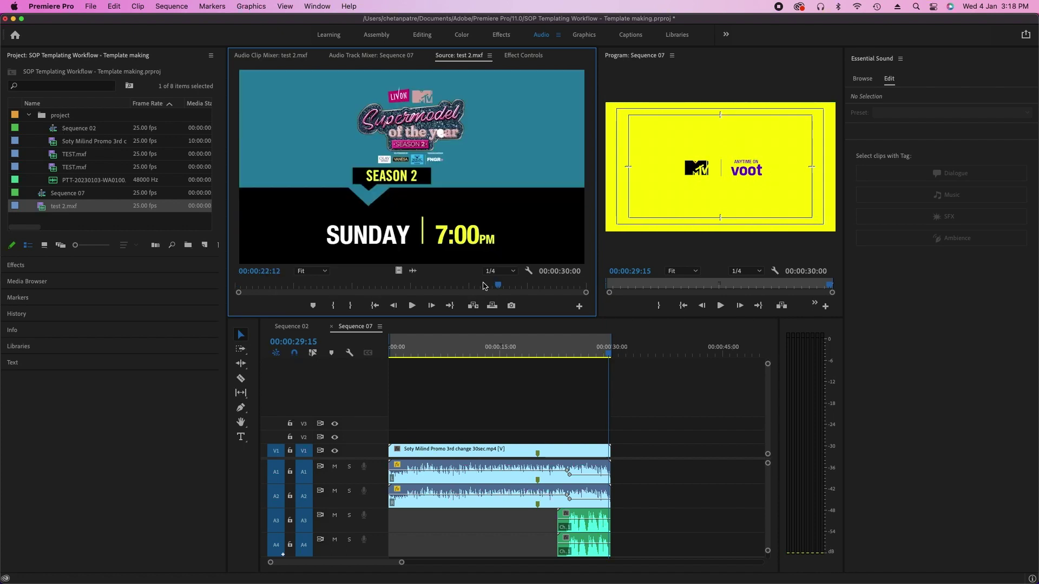
key("space")
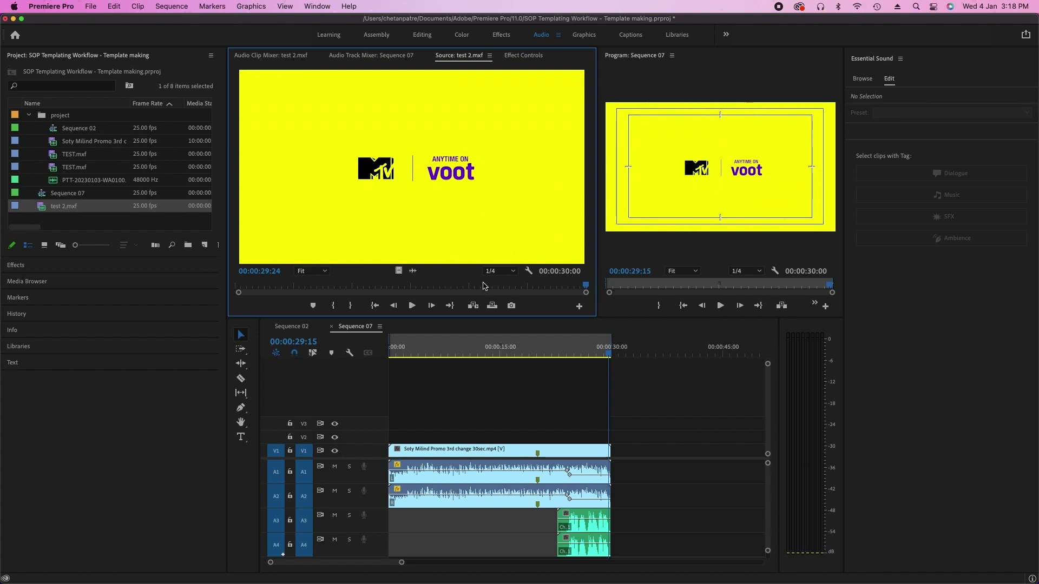
Step: Create a new sequence named Sequence 08 from the custom UNMIX preset
right_click(53, 225)
mouse_move(125, 276)
left_click(200, 279)
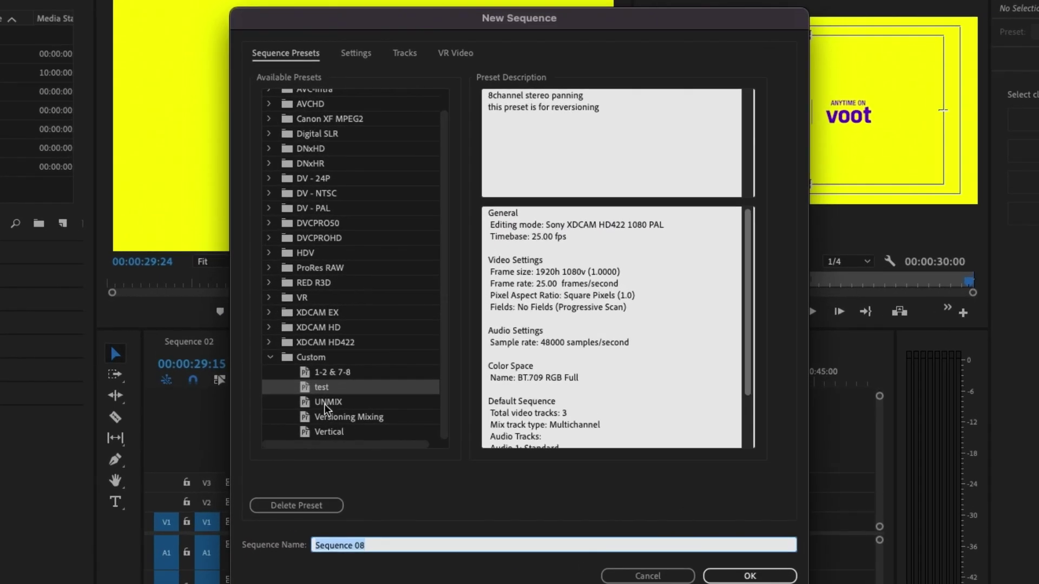
left_click(324, 403)
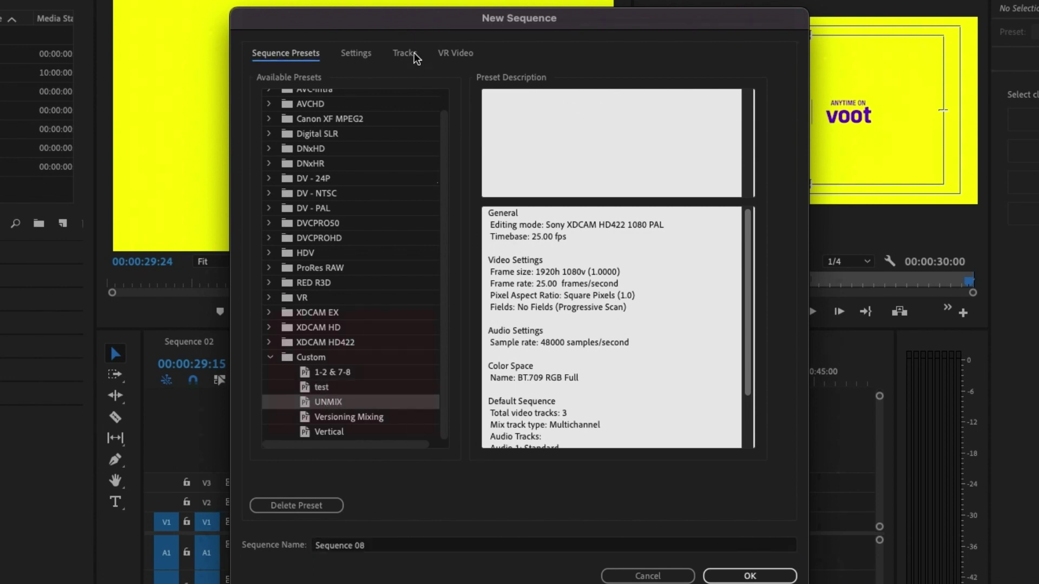
left_click(777, 577)
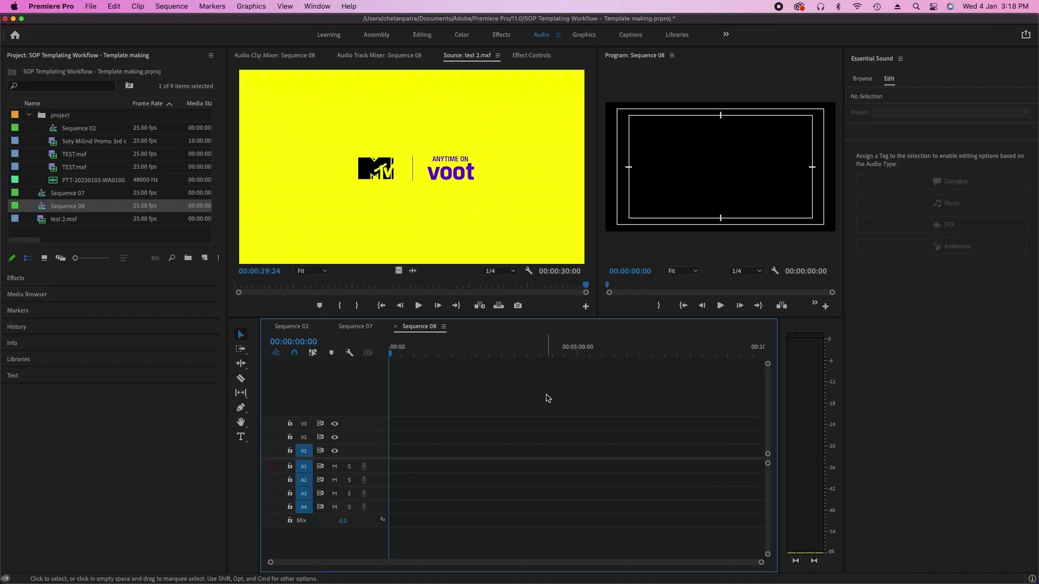
Step: Copy all video, promo audio and voice-over clips from Sequence 07 into the start of Sequence 08
left_click(352, 328)
left_click_drag(680, 417, 397, 539)
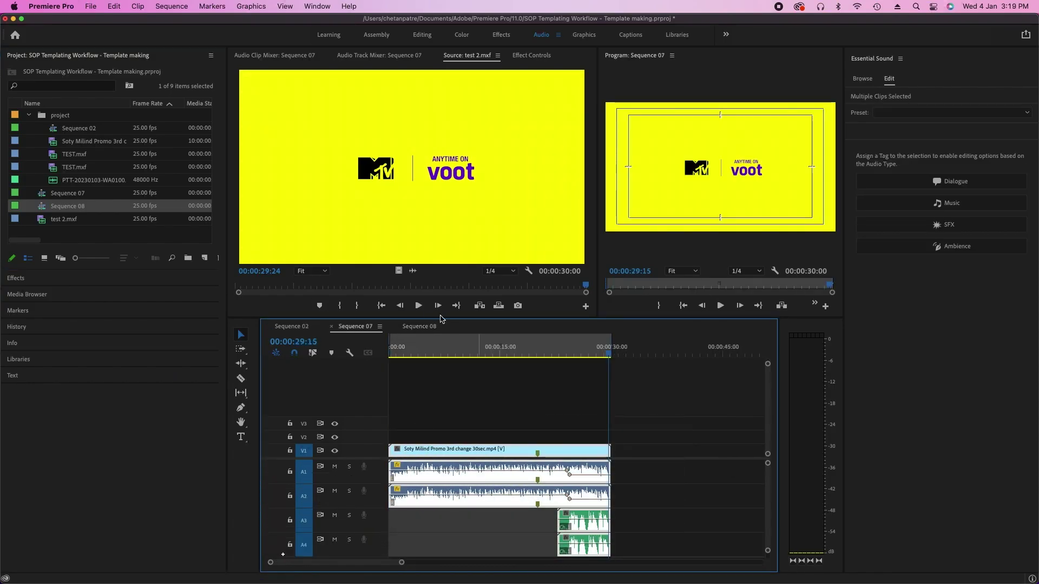
left_click(420, 326)
key(".")
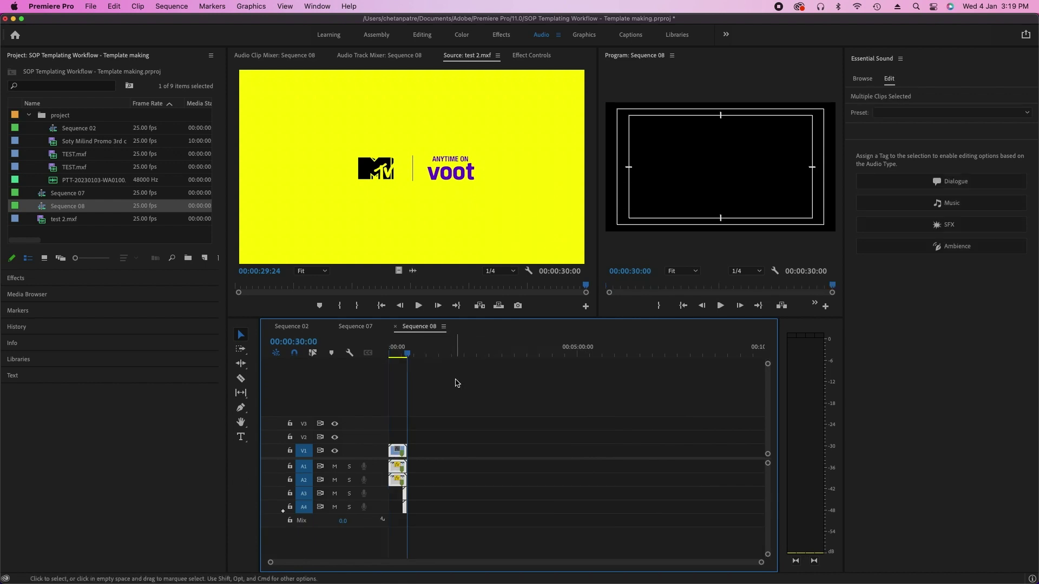
Step: Rename Sequence 07 as TEST and Sequence 08 as UNMIX in the project
left_click(74, 207)
type("UNMIX")
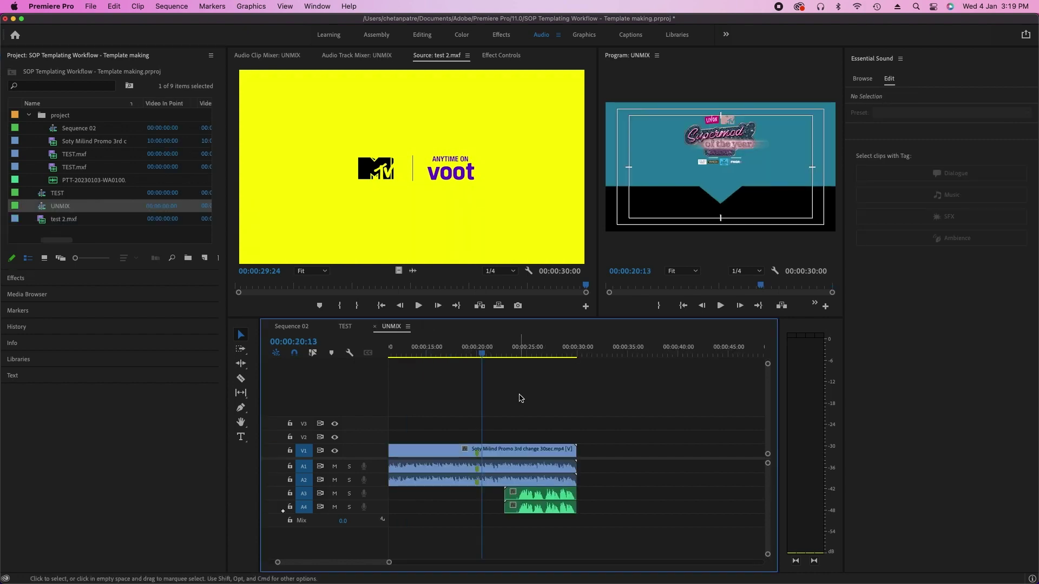
Step: Mark In and Out points around the whole UNMIX sequence, ending on its last frame at 00:00:29:24
key("space")
key("backslash")
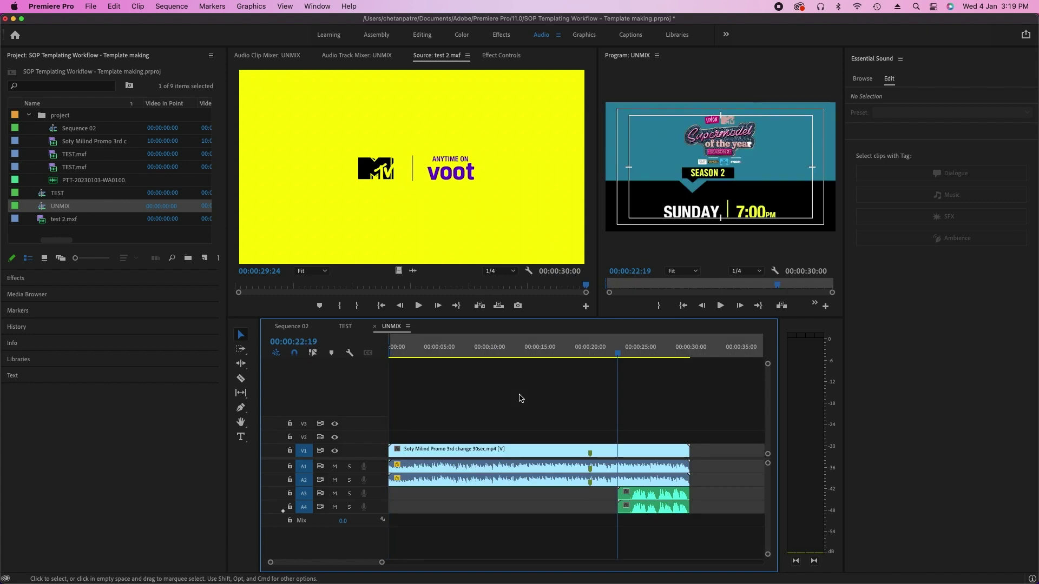
key("End")
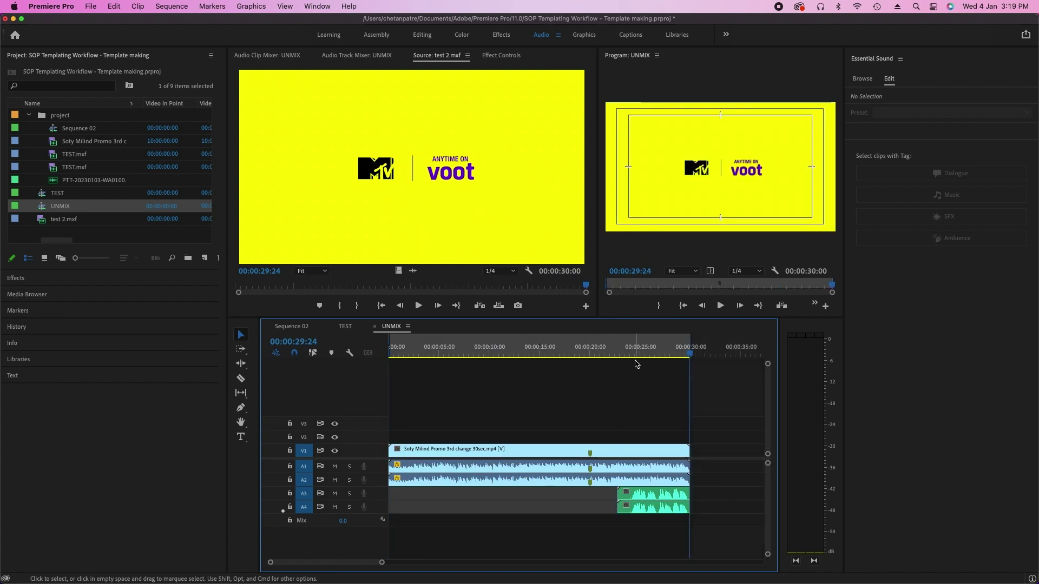
Step: Play the voice-over section of UNMIX from 00:00:23:01 and compare its four channels on the audio meters
left_click(636, 354)
left_click(523, 354)
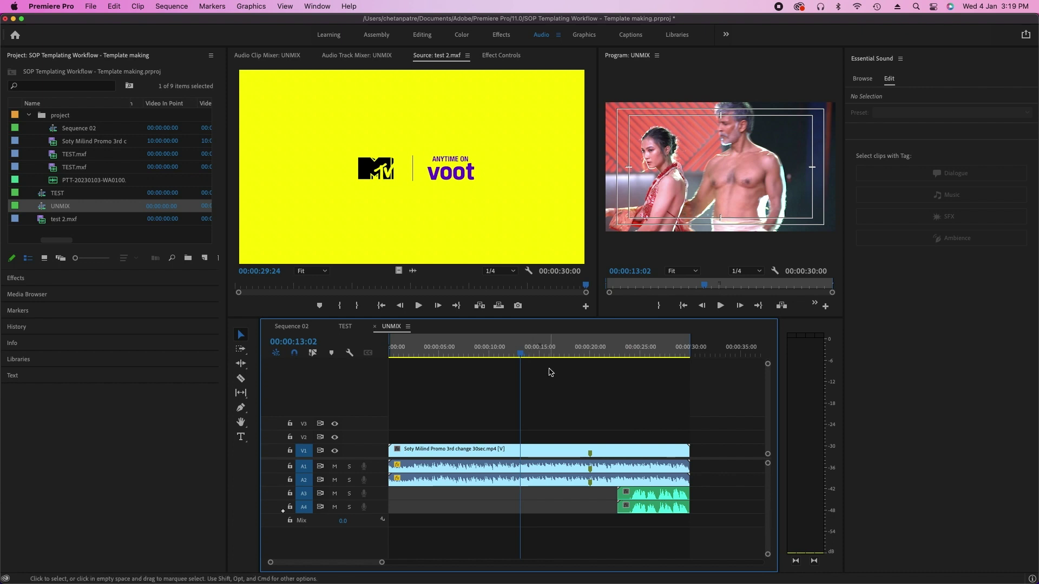
left_click(621, 351)
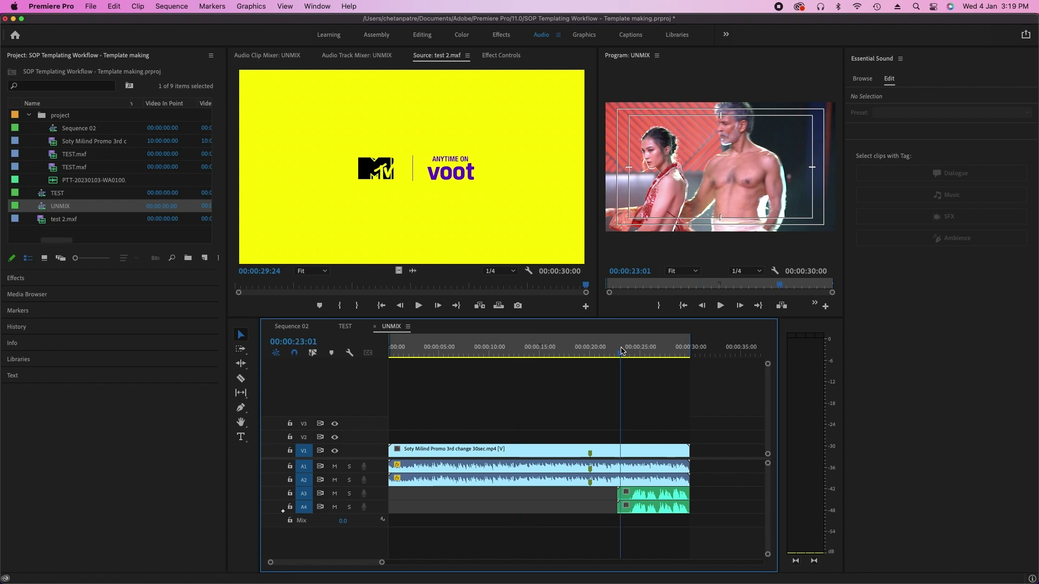
key("space")
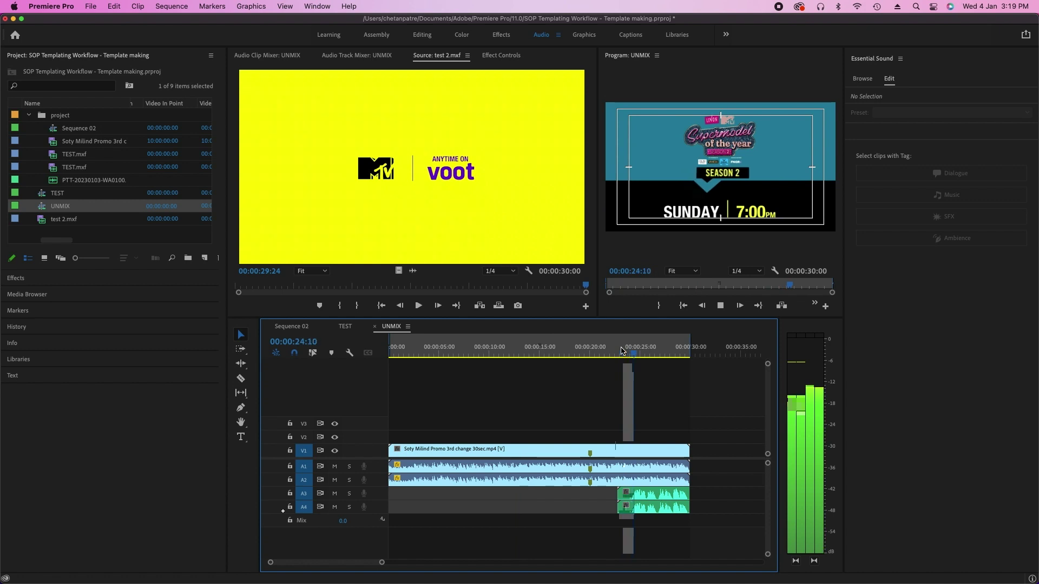
left_click(621, 351)
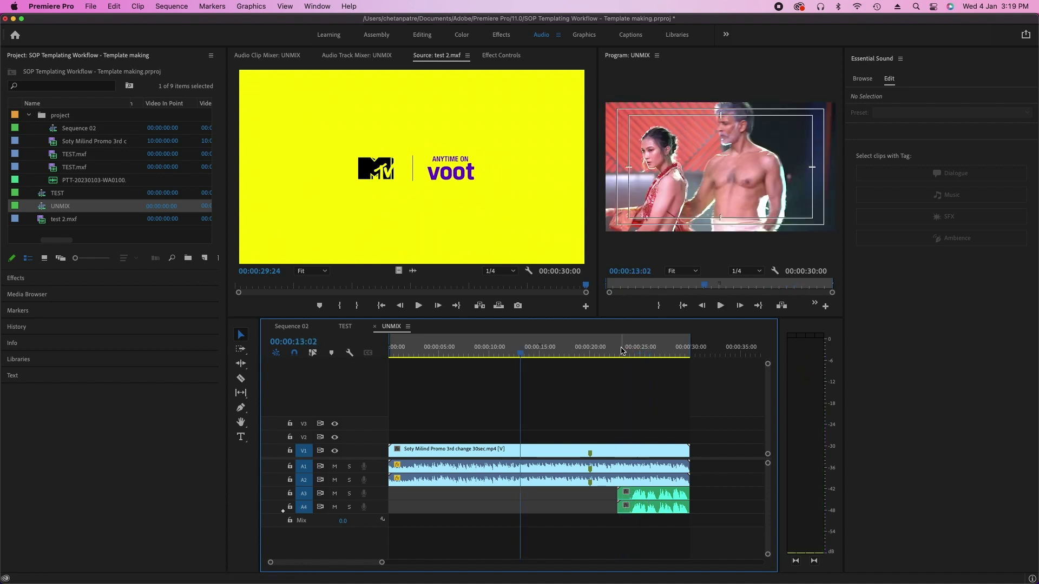
left_click(645, 353)
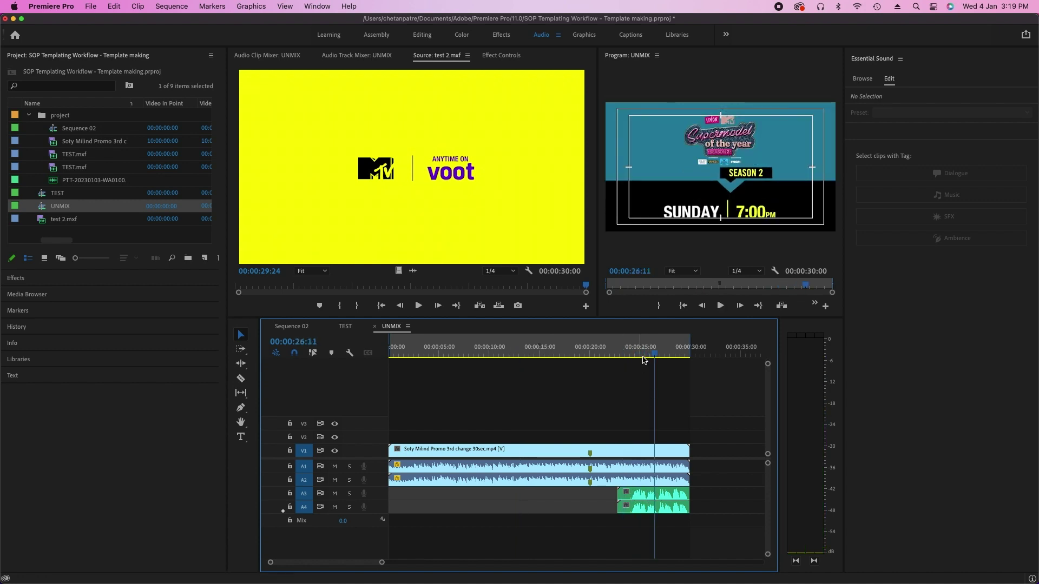
Step: Set the UNMIX export to QuickTime format with the UNMIX preset and check its audio channel configuration
key("super+m")
left_click(677, 132)
left_click(677, 405)
left_click(675, 151)
left_click(670, 176)
scroll(672, 350, "down", 3)
scroll(671, 348, "down", 1)
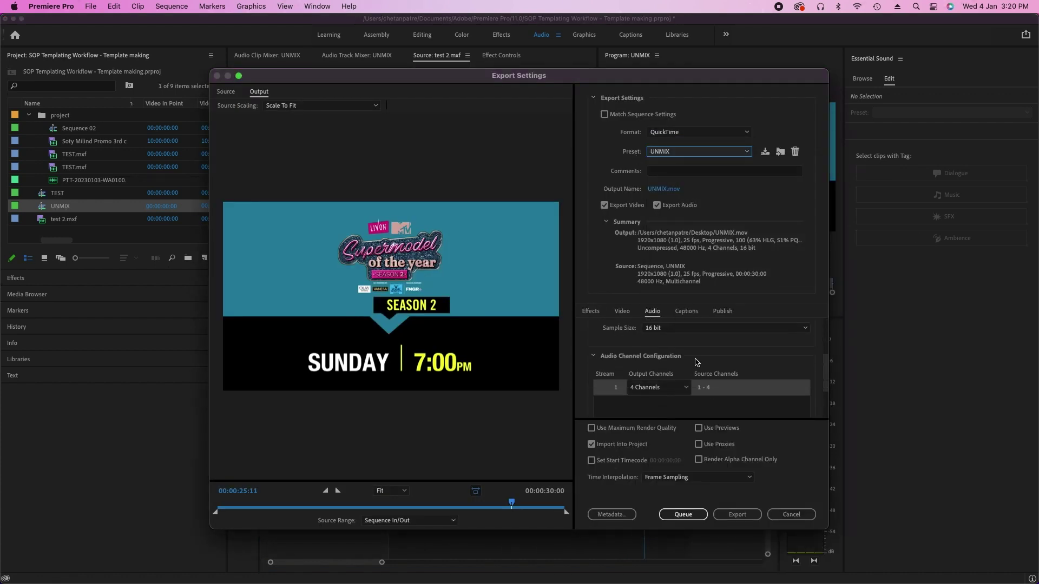
Step: Keep the output name UNMIX.mov on the Desktop and export the sequence
left_click(664, 189)
key("Return")
left_click(737, 514)
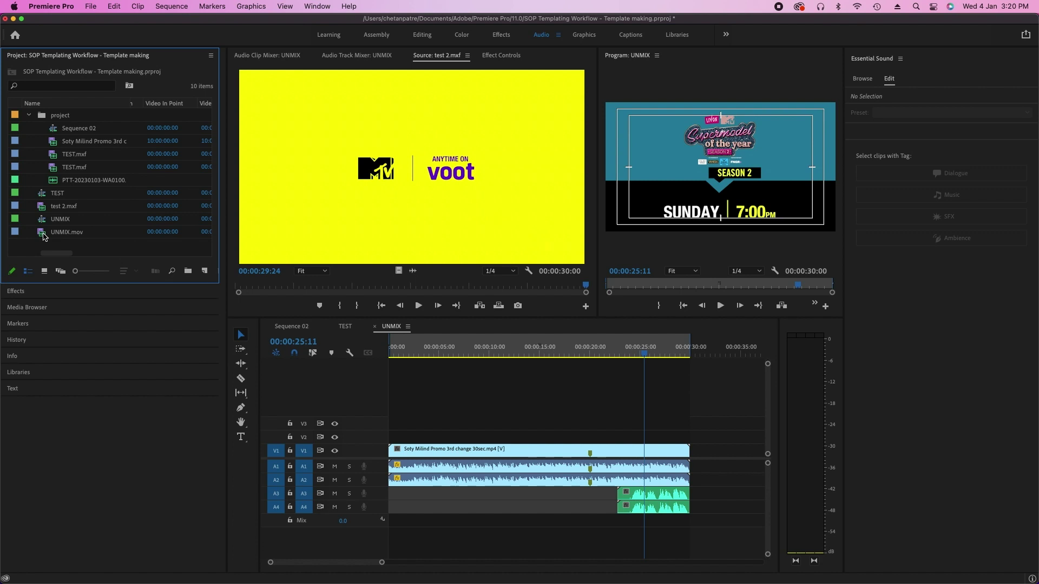
Step: Open the exported UNMIX.mov in the Source Monitor and play its closing section to check the four audio channels
double_click(43, 234)
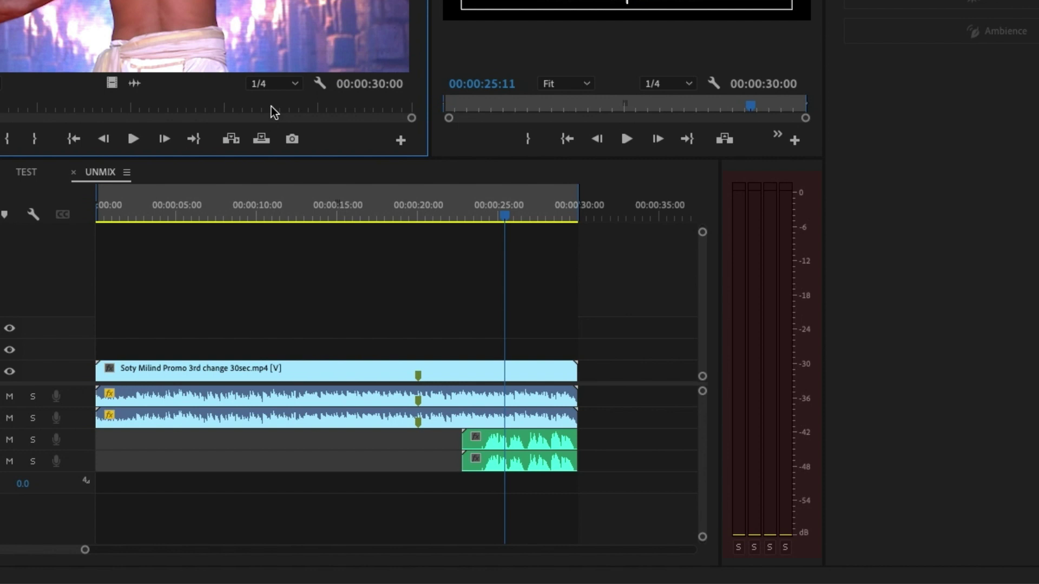
left_click(306, 108)
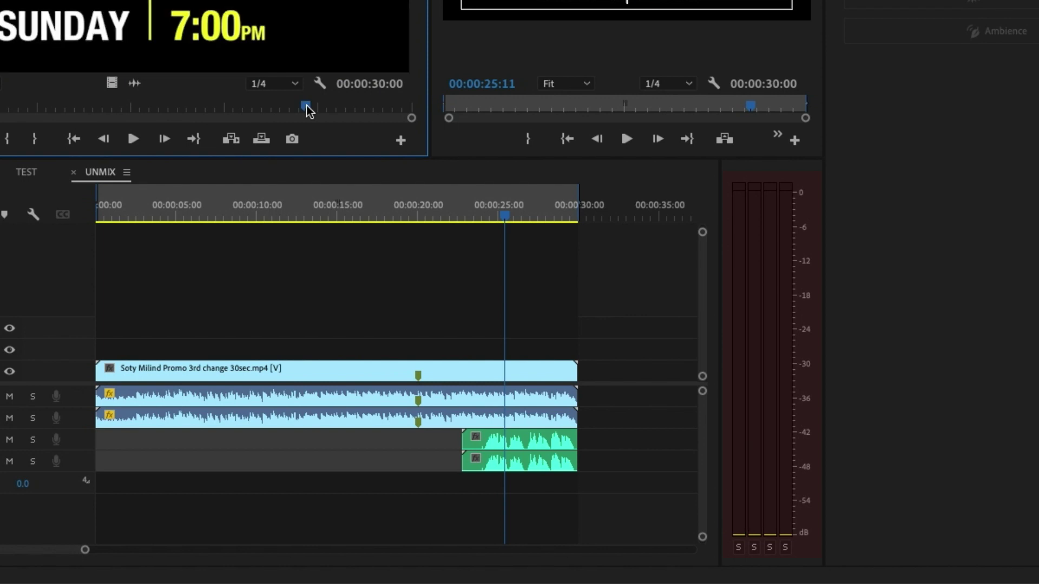
key("space")
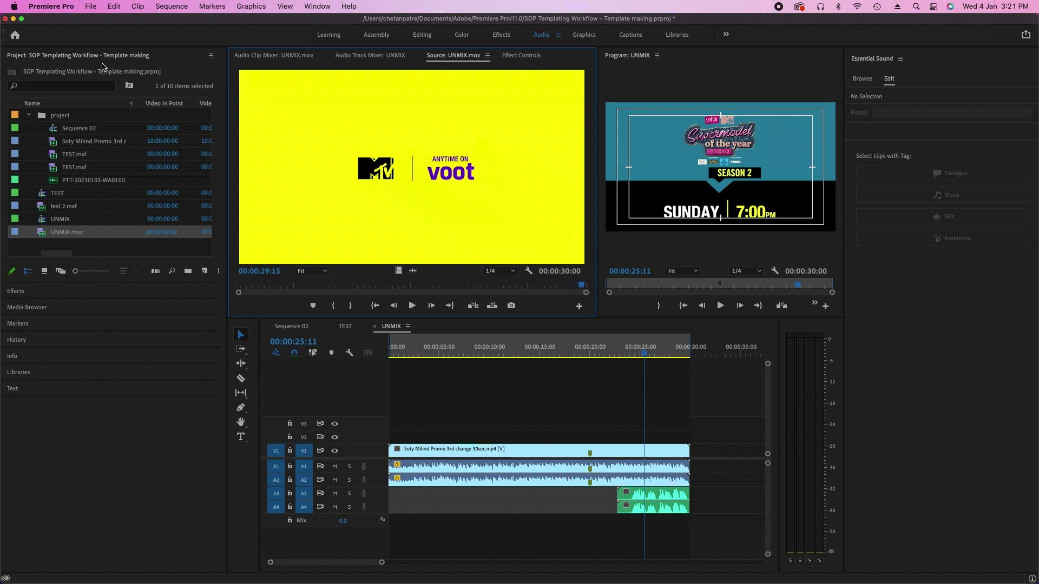
Step: Open the New Sequence settings and review the custom presets, including 1-2 & 7-8, test, UNMIX and Versioning Mixing
left_click(67, 249)
right_click(116, 247)
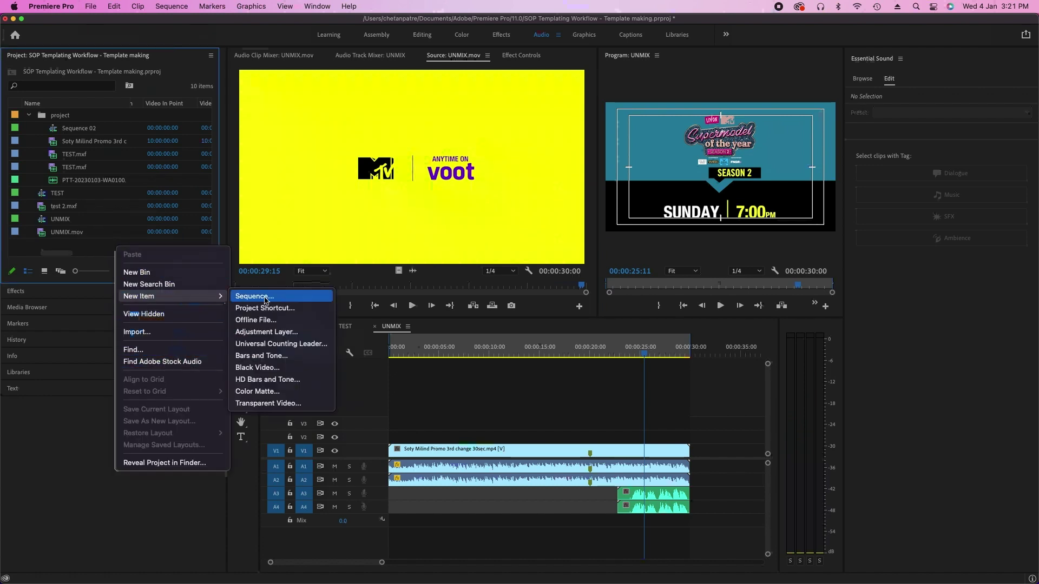
left_click(73, 417)
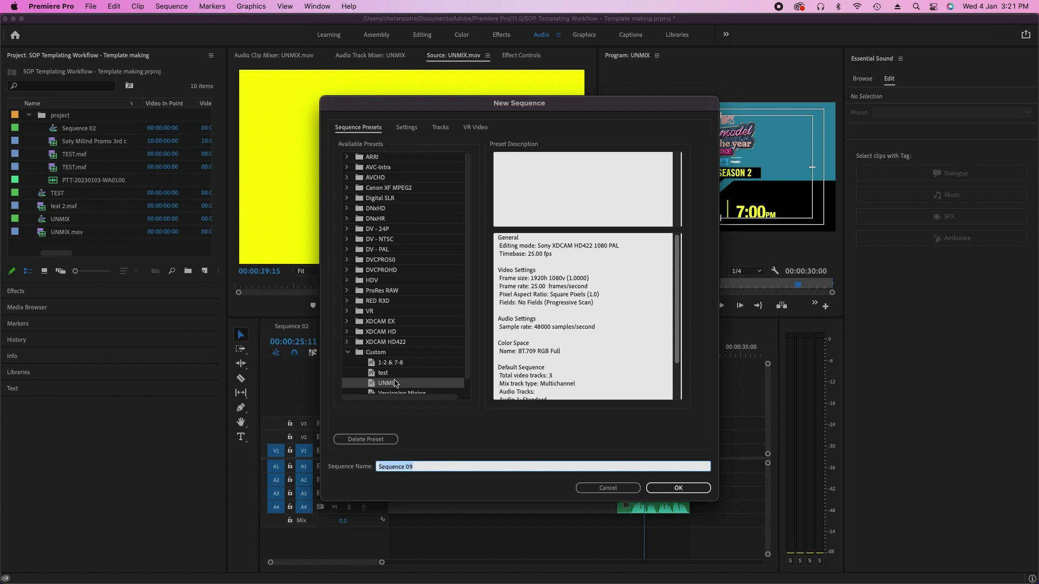
scroll(427, 387, "down", 1)
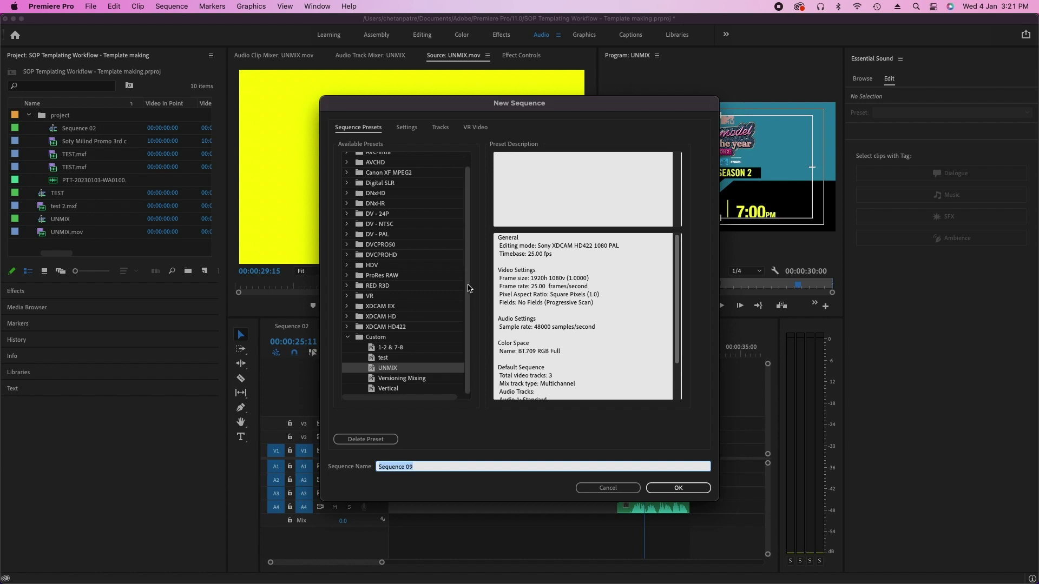
left_click_drag(468, 288, 468, 273)
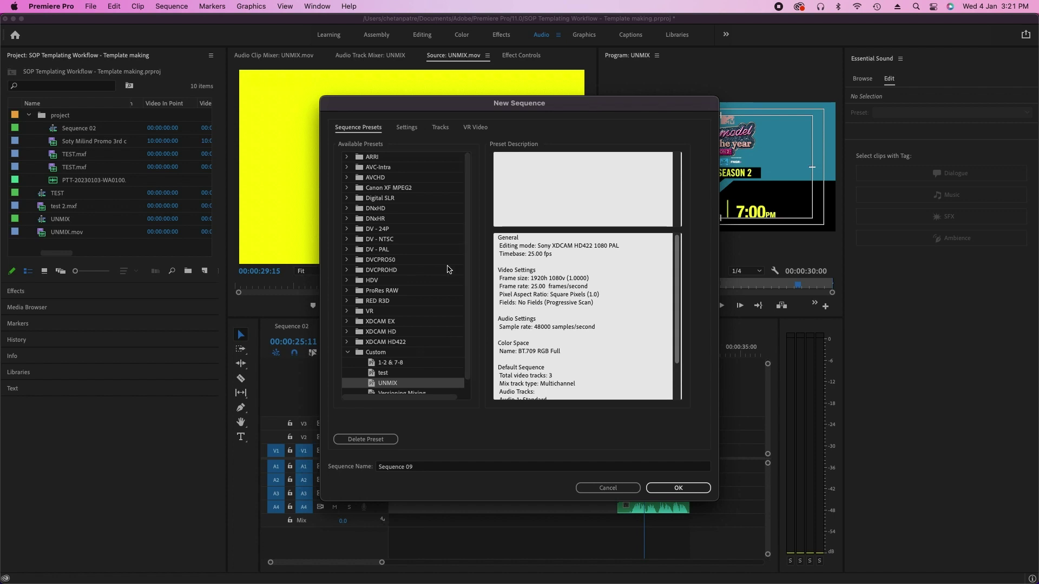
scroll(381, 352, "down", 1)
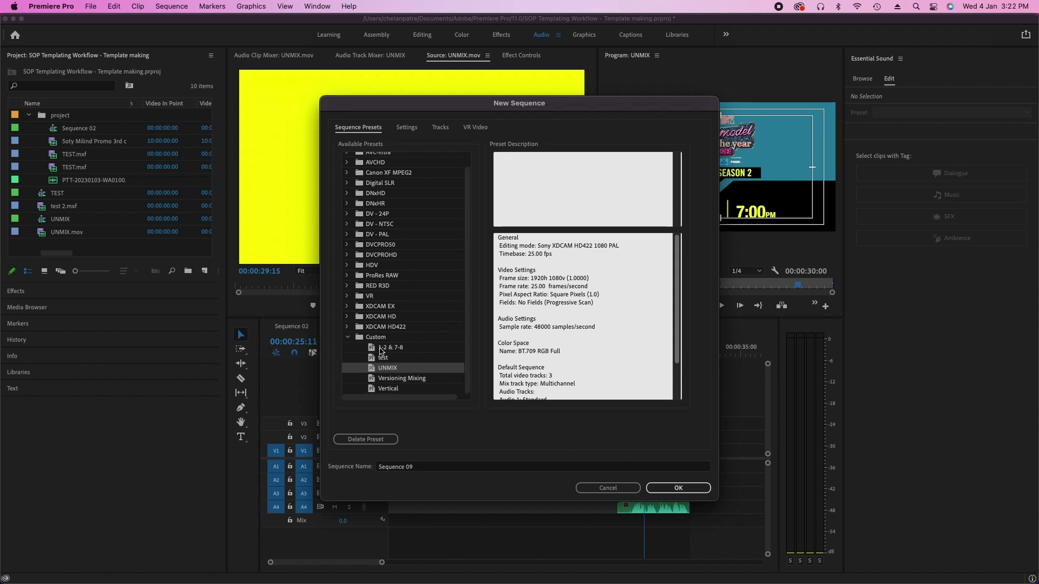